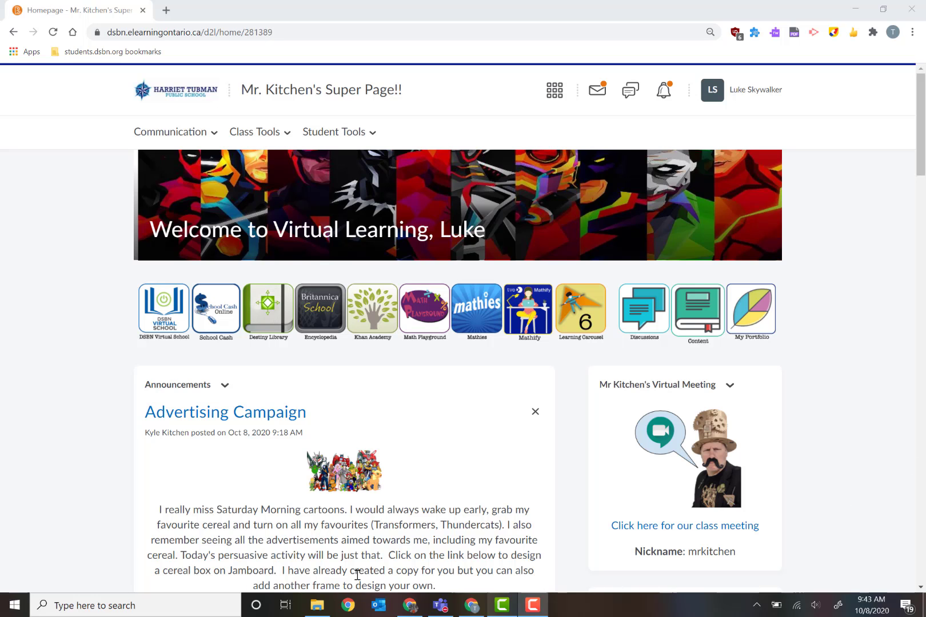
- Open Google Jamboard from the Google apps list in a new browser tab
{"action": "scroll", "coordinate": [461, 452], "scroll_direction": "down", "scroll_amount": 2}
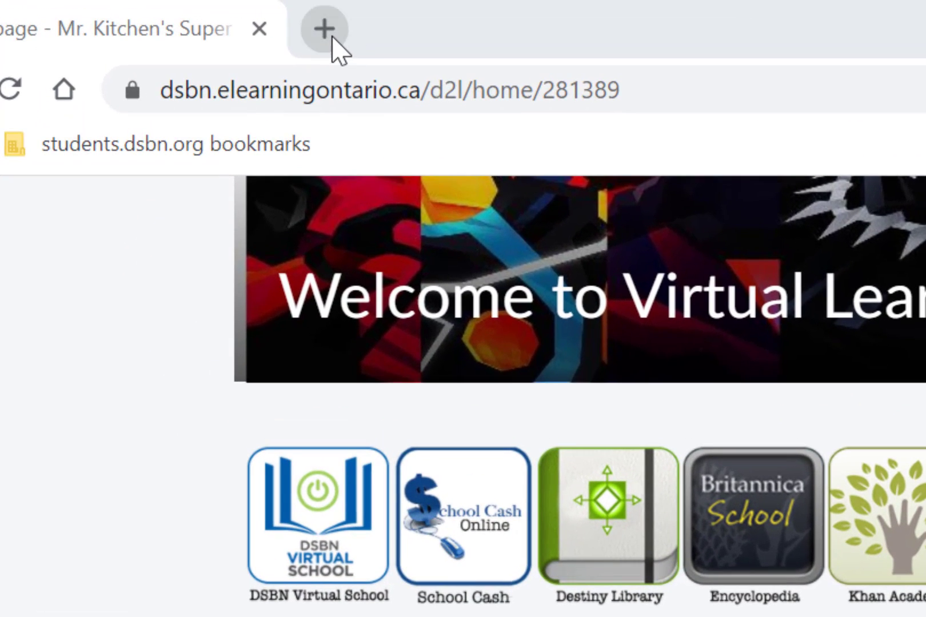
{"action": "left_click", "coordinate": [332, 38]}
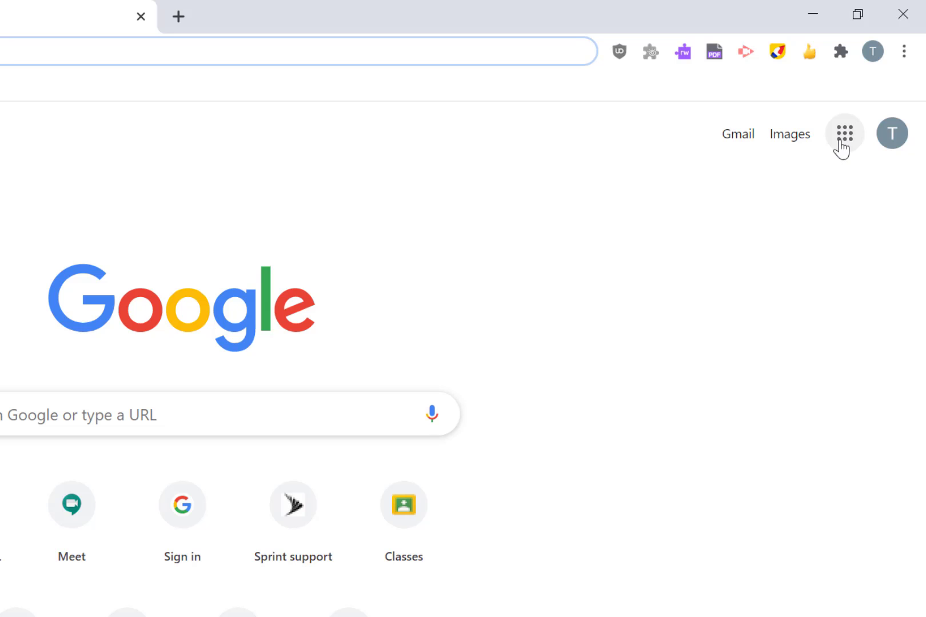
{"action": "left_click", "coordinate": [840, 148]}
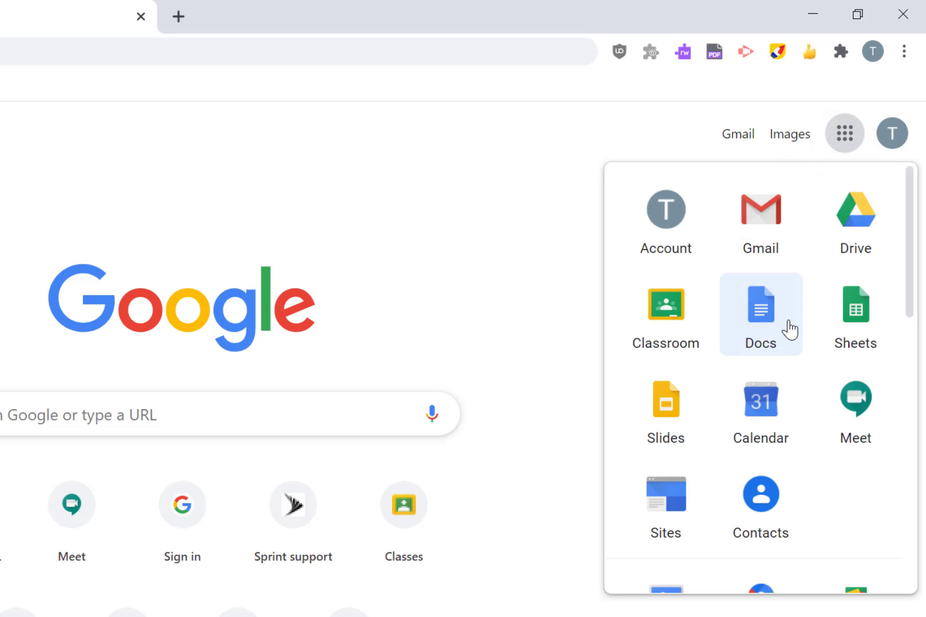
{"action": "scroll", "coordinate": [792, 326], "scroll_direction": "down", "scroll_amount": 6}
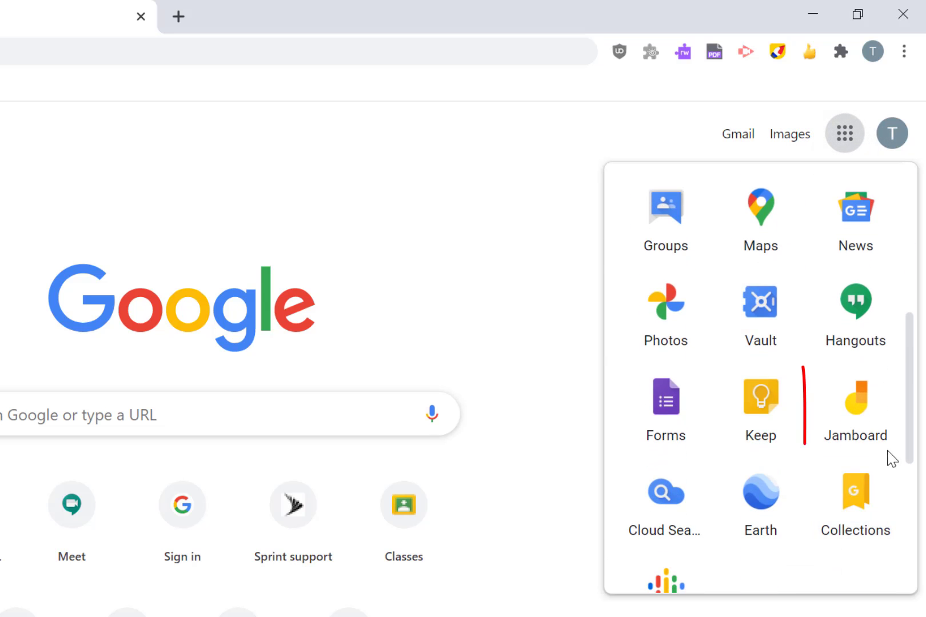
{"action": "left_click", "coordinate": [884, 417]}
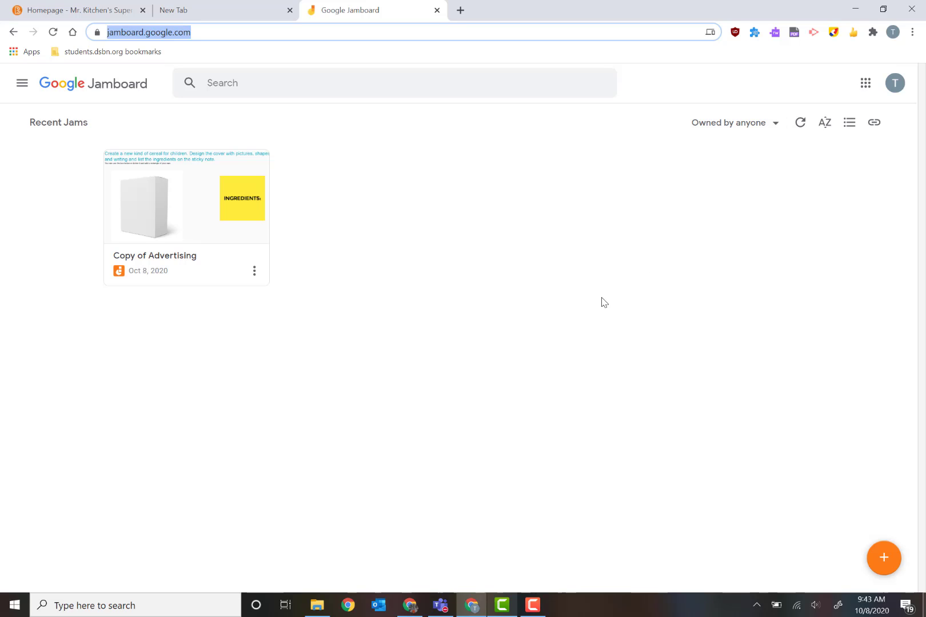
- Return to the class homepage, open the Cereal Jamboard link and make a copy of the Advertising jam
{"action": "left_click", "coordinate": [86, 12]}
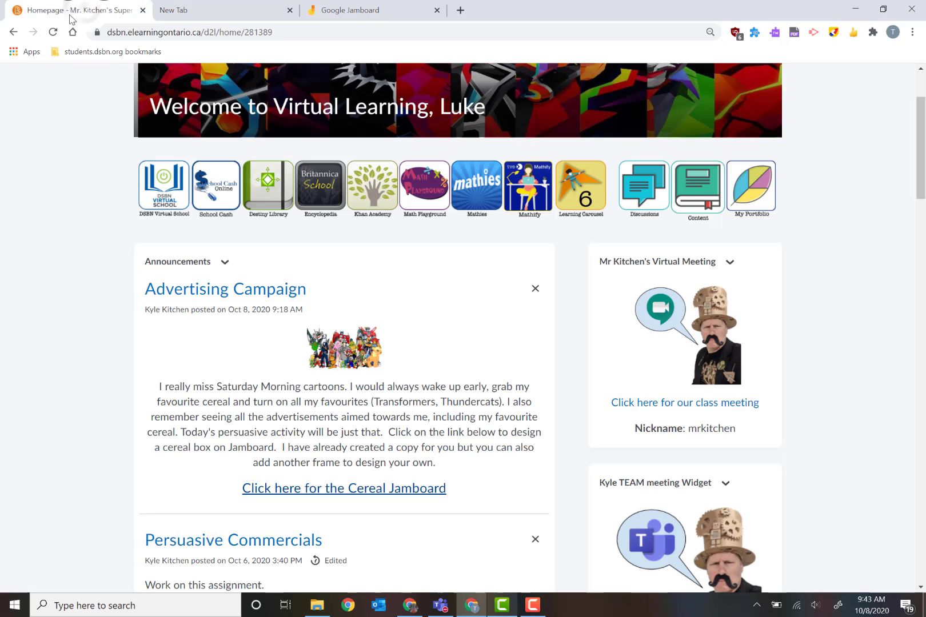
{"action": "left_click", "coordinate": [349, 490]}
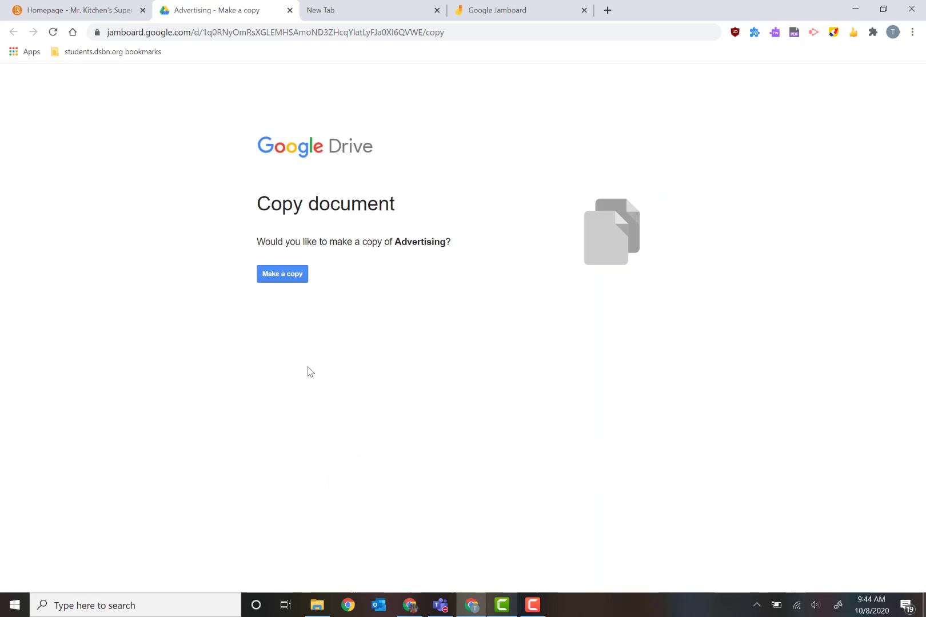
{"action": "left_click", "coordinate": [277, 279]}
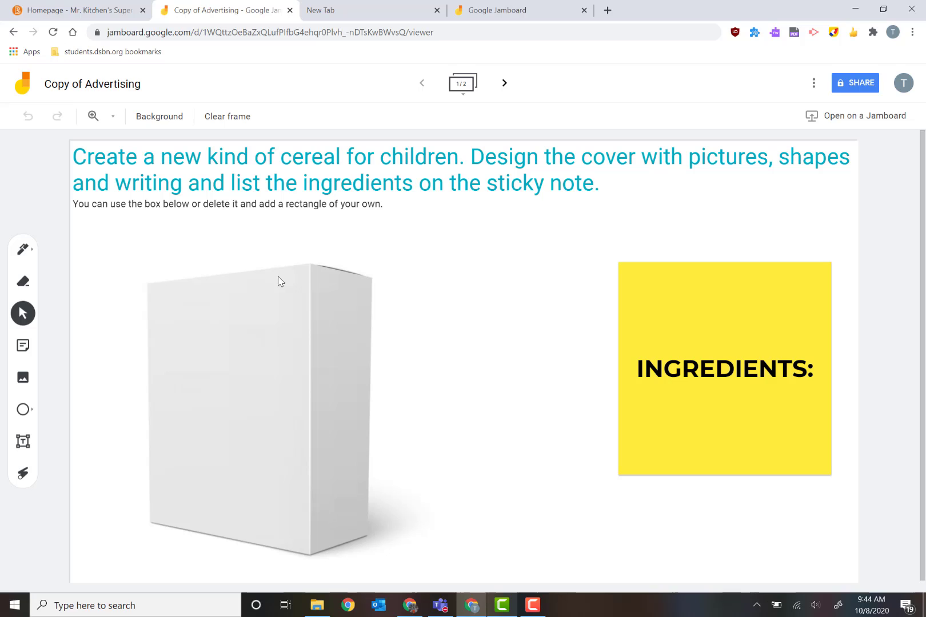
- Add a third frame after the blank second frame, and return to the second frame by way of the first
{"action": "left_click", "coordinate": [504, 83]}
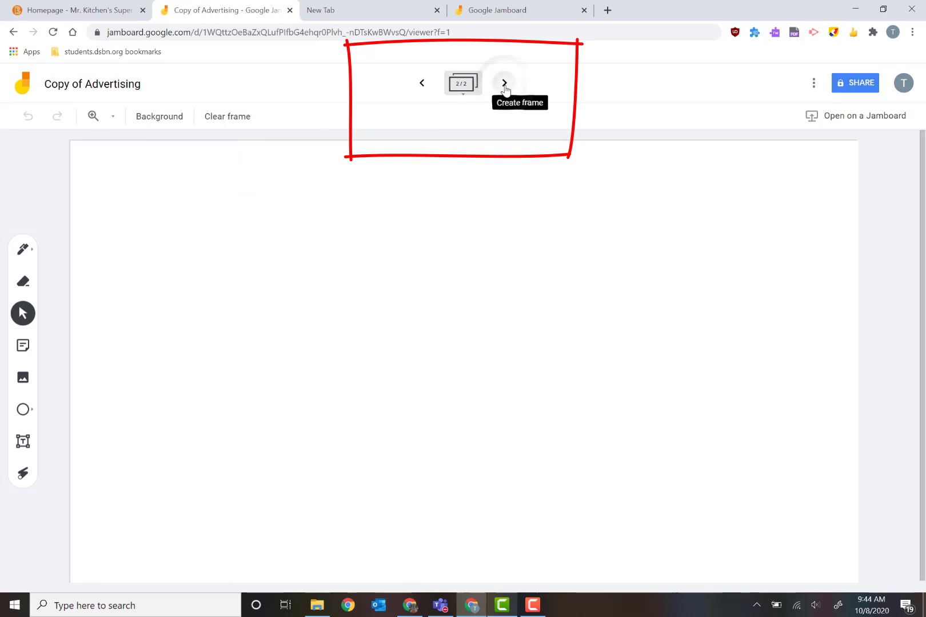
{"action": "left_click", "coordinate": [504, 85]}
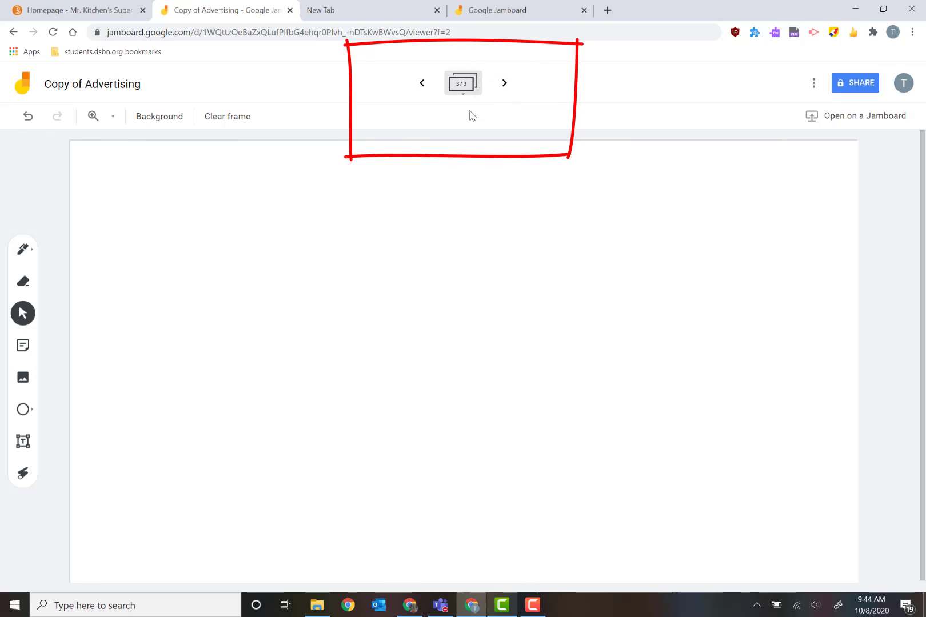
{"action": "left_click", "coordinate": [422, 83]}
{"action": "left_click", "coordinate": [423, 84]}
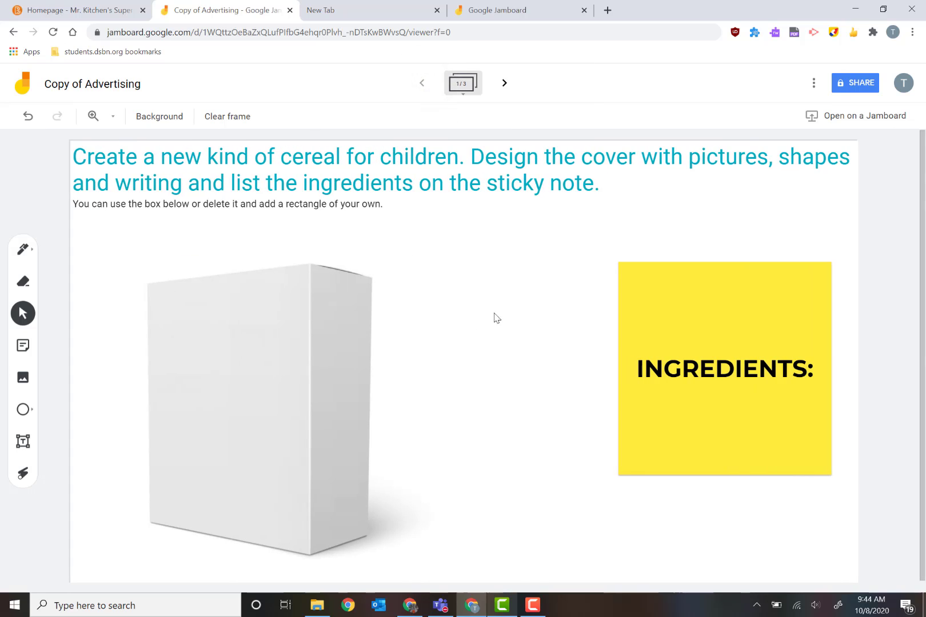
{"action": "left_click", "coordinate": [504, 83]}
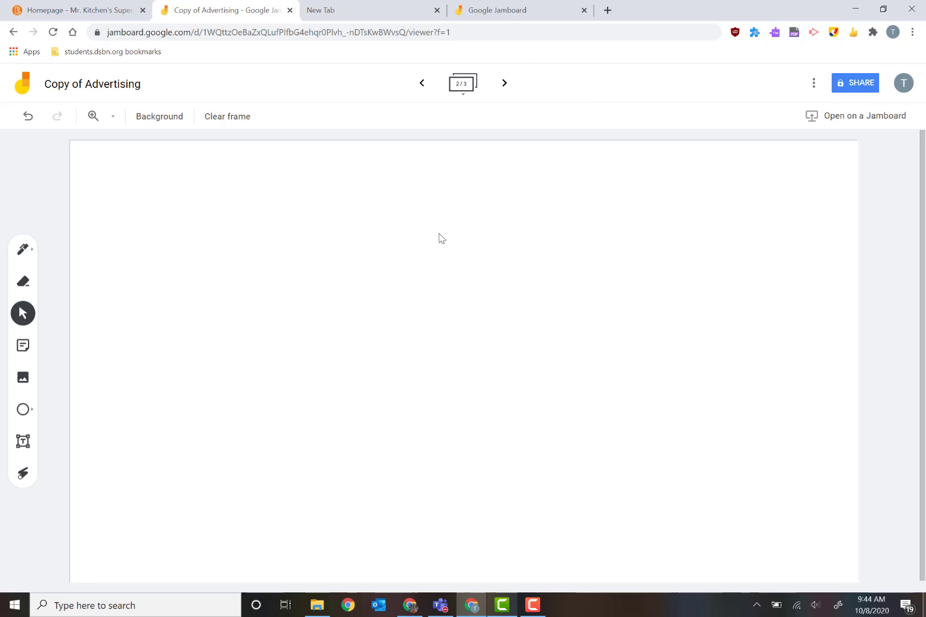
- Try the lined and dark blue backgrounds on the second frame, and restore the plain white one
{"action": "left_click", "coordinate": [160, 116]}
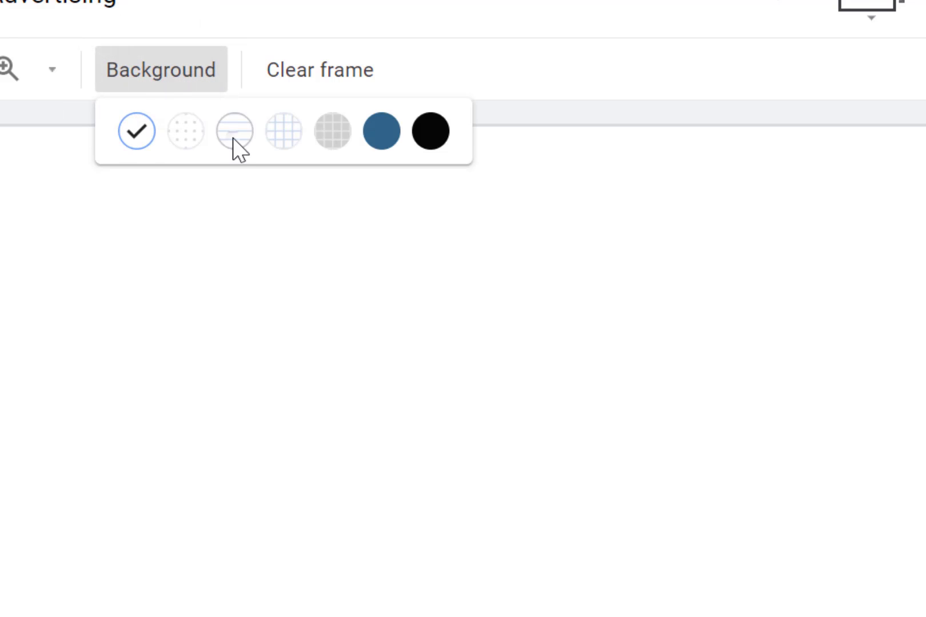
{"action": "left_click", "coordinate": [233, 137]}
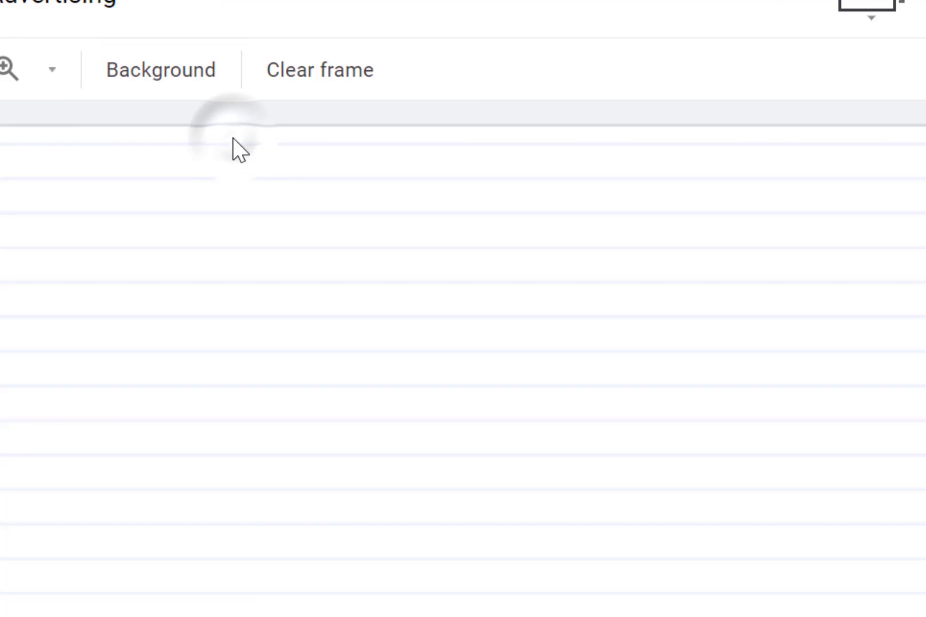
{"action": "left_click", "coordinate": [165, 80]}
{"action": "left_click", "coordinate": [383, 129]}
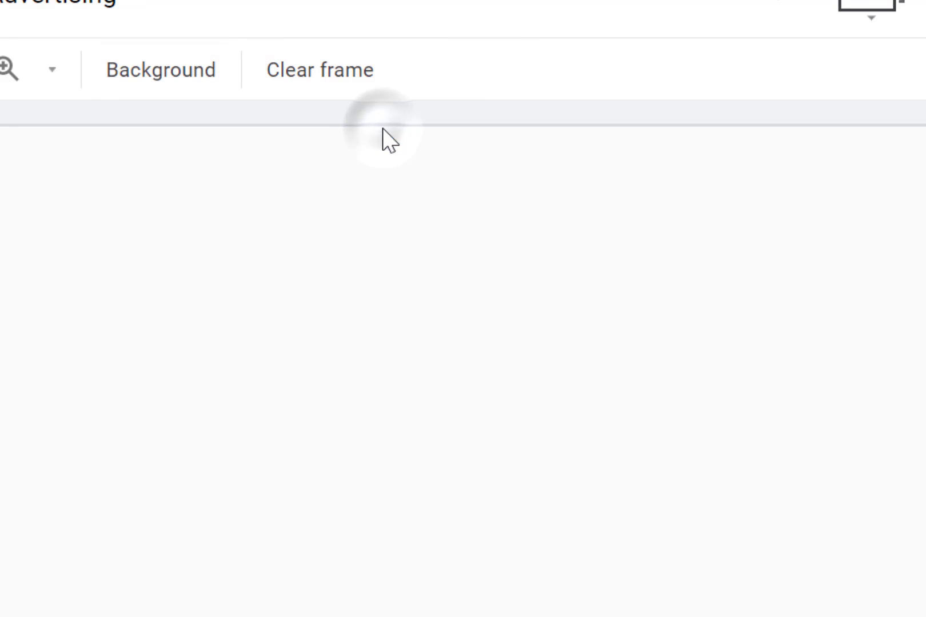
{"action": "left_click", "coordinate": [151, 70]}
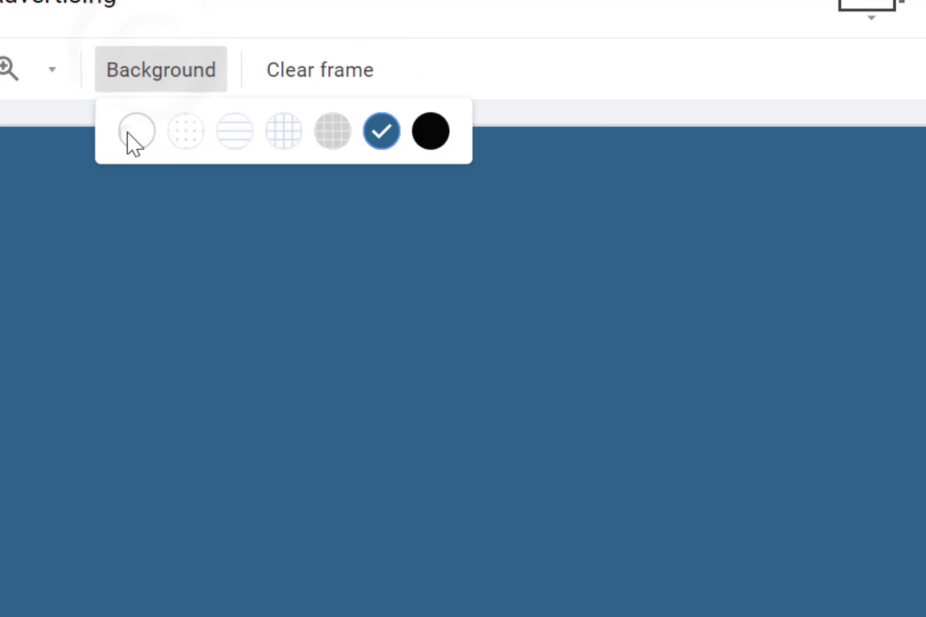
{"action": "left_click", "coordinate": [133, 140]}
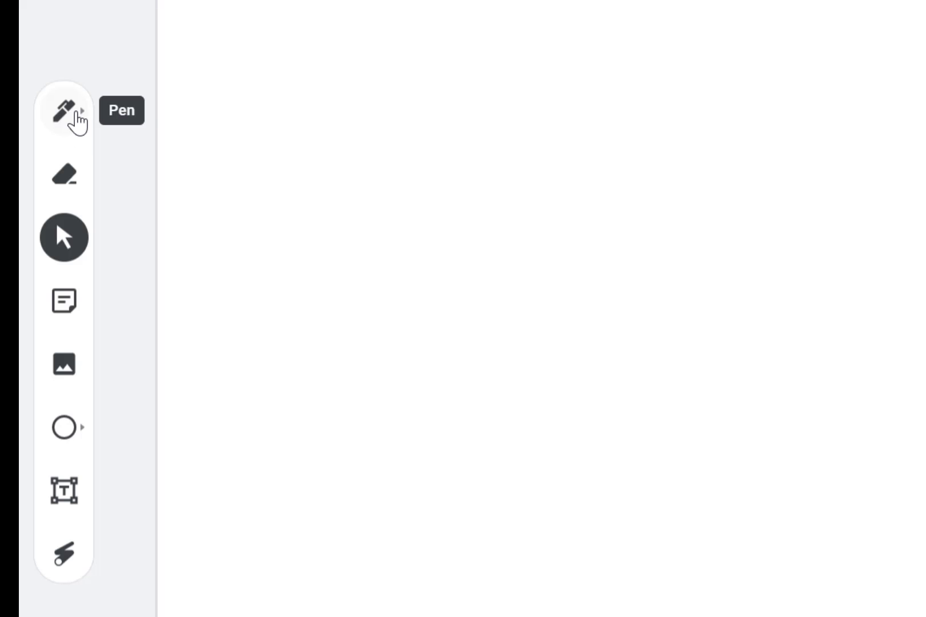
- Draw a smiley face with an oval outline, a mouth and two eyes using the black pen
{"action": "left_click", "coordinate": [76, 114]}
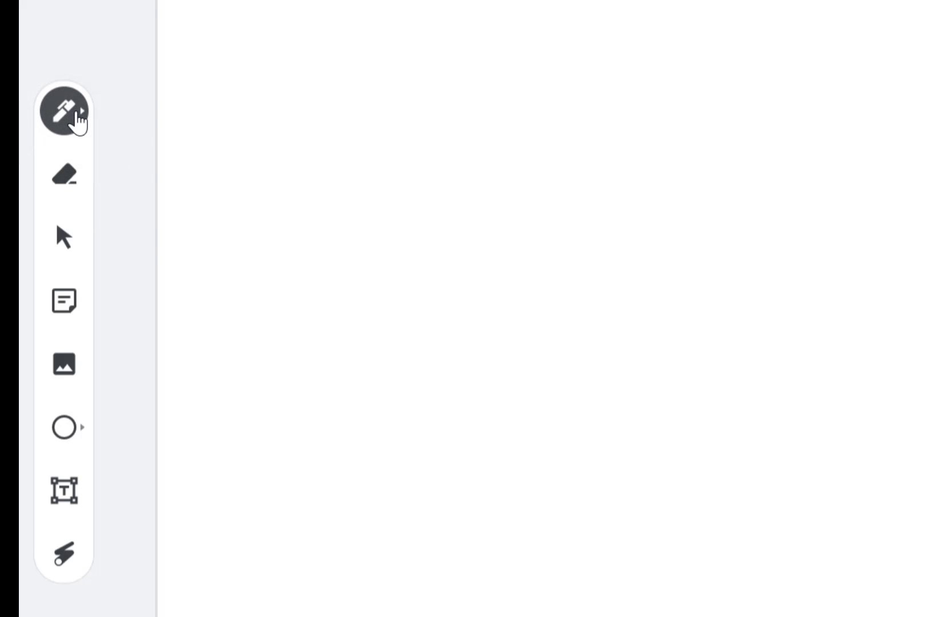
{"action": "left_click", "coordinate": [77, 117]}
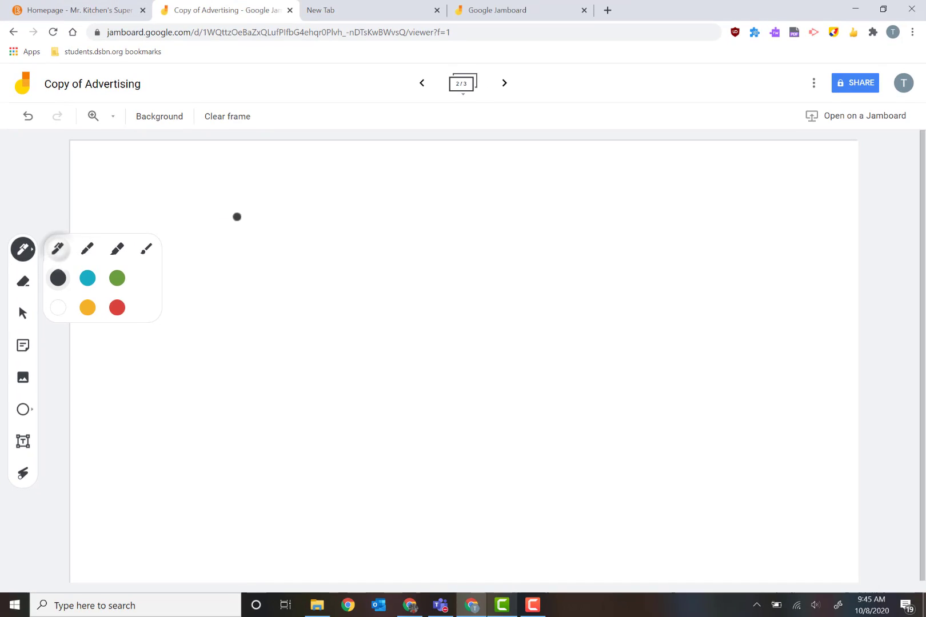
{"action": "mouse_move", "coordinate": [253, 198]}
{"action": "left_mouse_down"}
{"action": "mouse_move", "coordinate": [221, 295]}
{"action": "mouse_move", "coordinate": [390, 215]}
{"action": "mouse_move", "coordinate": [252, 196]}
{"action": "left_mouse_up"}
{"action": "mouse_move", "coordinate": [238, 258]}
{"action": "left_mouse_down"}
{"action": "mouse_move", "coordinate": [259, 284]}
{"action": "mouse_move", "coordinate": [335, 267]}
{"action": "left_mouse_up"}
{"action": "mouse_move", "coordinate": [266, 222]}
{"action": "left_mouse_down"}
{"action": "mouse_move", "coordinate": [284, 238]}
{"action": "mouse_move", "coordinate": [269, 225]}
{"action": "mouse_move", "coordinate": [328, 247]}
{"action": "mouse_move", "coordinate": [303, 225]}
{"action": "left_mouse_up"}
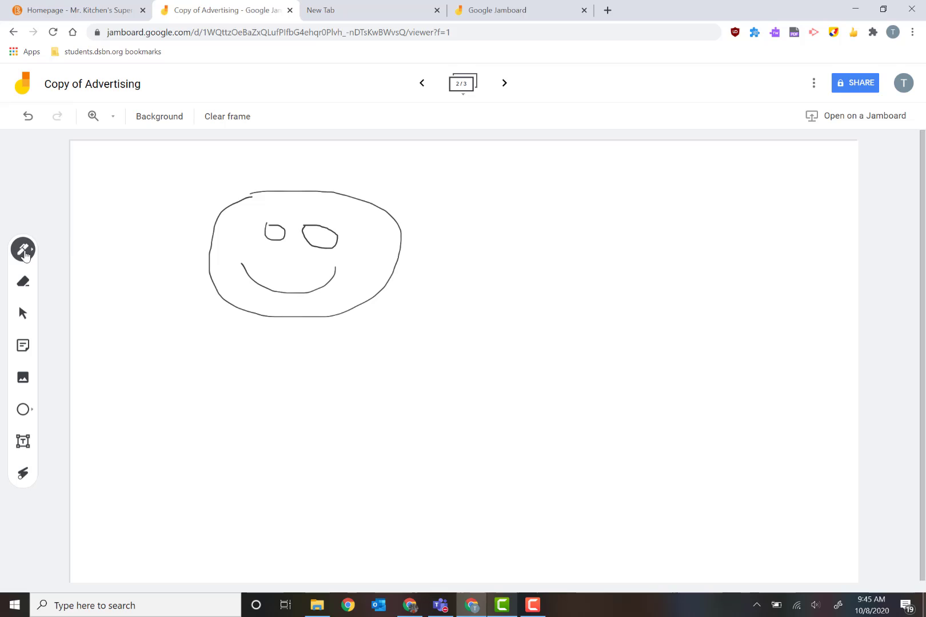
- Draw a wavy green highlighter stroke across the top of the smiley face and undo it
{"action": "left_click", "coordinate": [23, 249]}
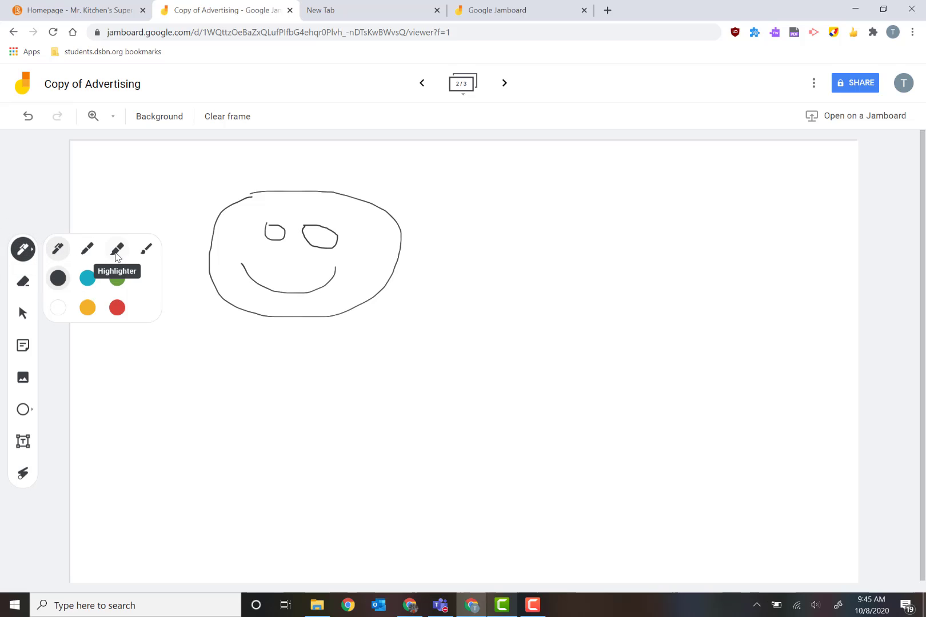
{"action": "left_click", "coordinate": [117, 250]}
{"action": "left_click", "coordinate": [117, 278]}
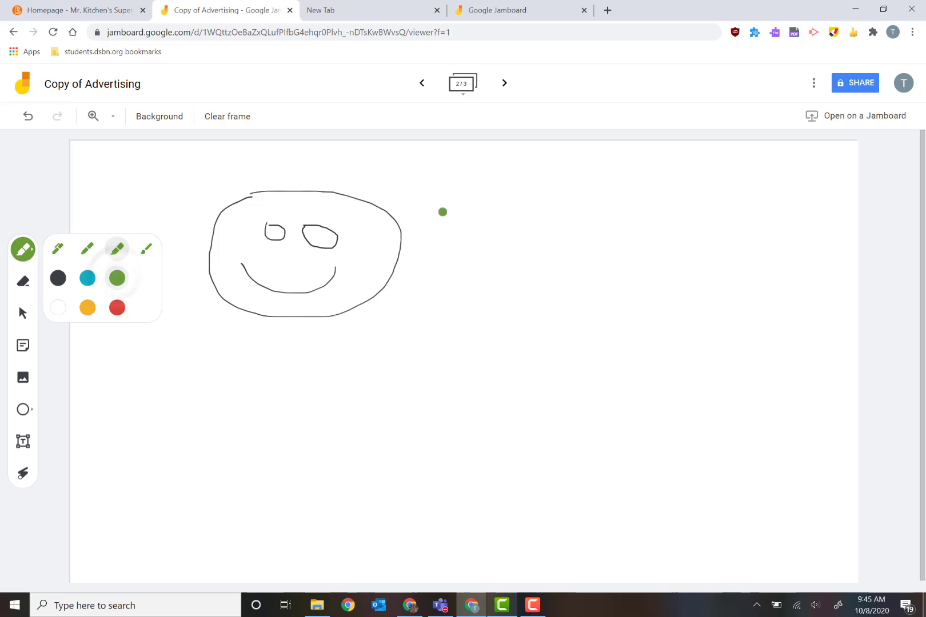
{"action": "mouse_move", "coordinate": [395, 225]}
{"action": "left_mouse_down"}
{"action": "mouse_move", "coordinate": [238, 180]}
{"action": "mouse_move", "coordinate": [289, 216]}
{"action": "mouse_move", "coordinate": [379, 195]}
{"action": "mouse_move", "coordinate": [446, 238]}
{"action": "left_mouse_up"}
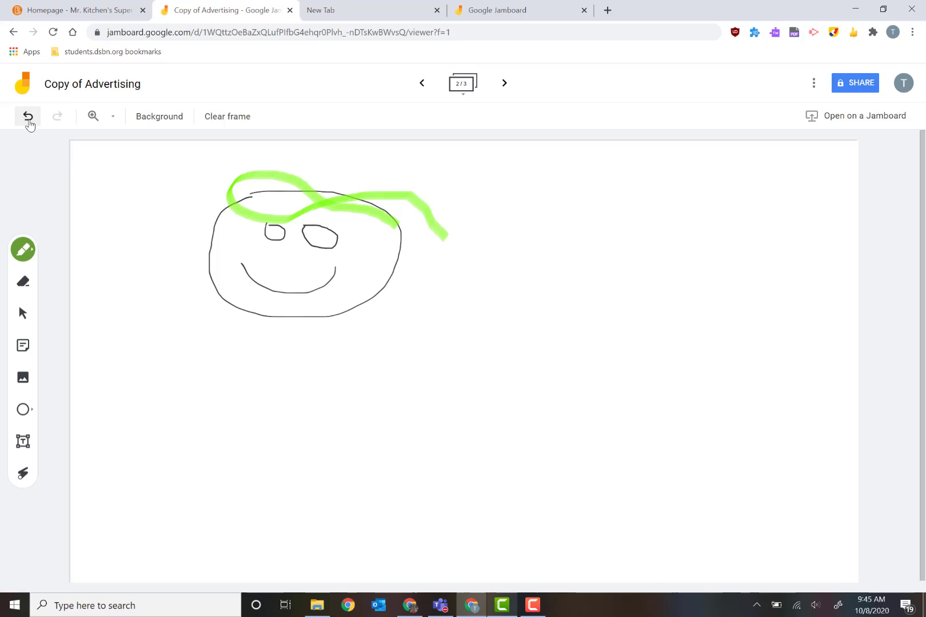
{"action": "left_click", "coordinate": [28, 117]}
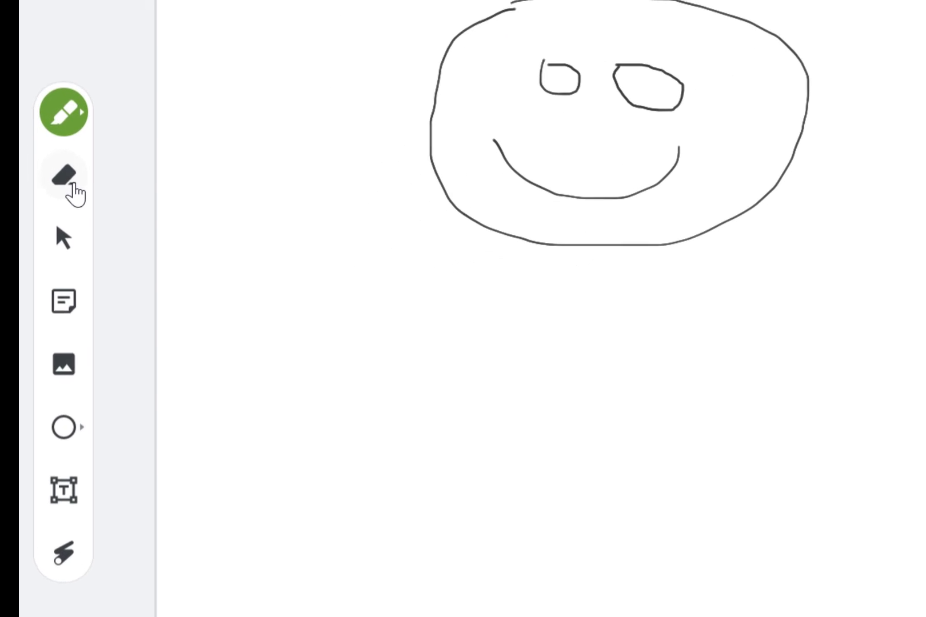
- Erase the top of the face outline, clear the whole frame, and undo both changes to restore the drawing
{"action": "left_click", "coordinate": [65, 178]}
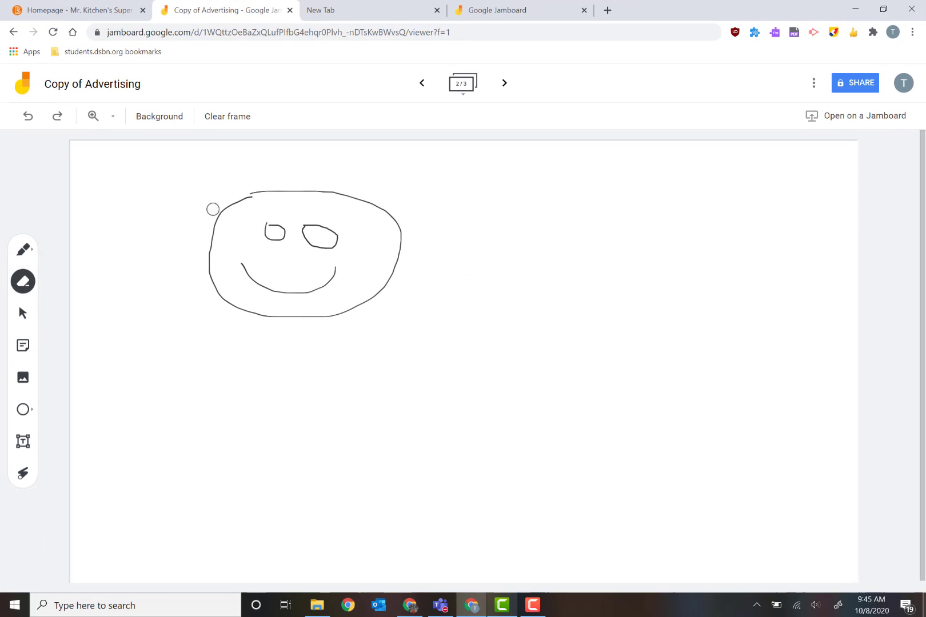
{"action": "left_click_drag", "start_coordinate": [212, 209], "coordinate": [259, 197]}
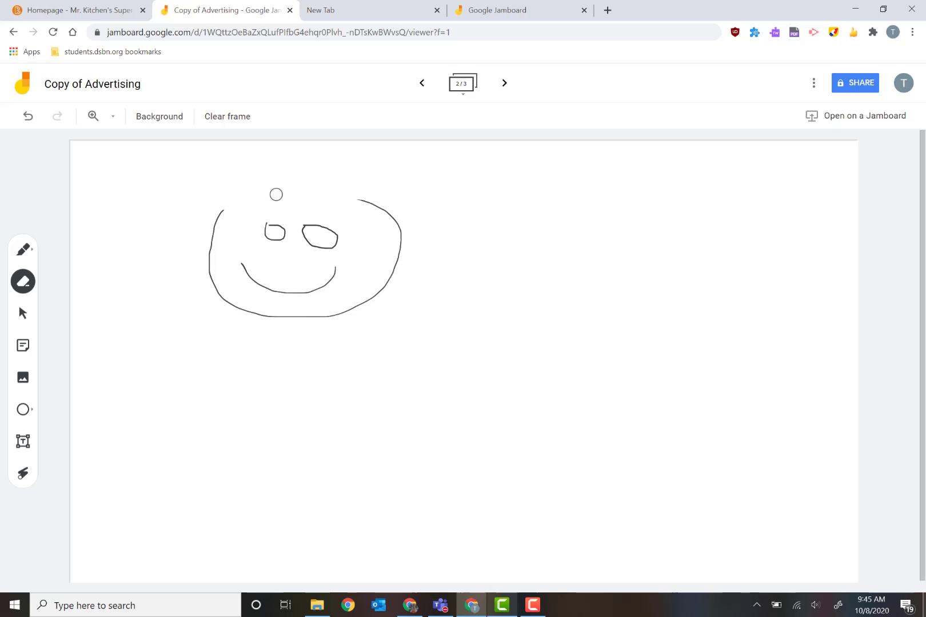
{"action": "left_click", "coordinate": [243, 124]}
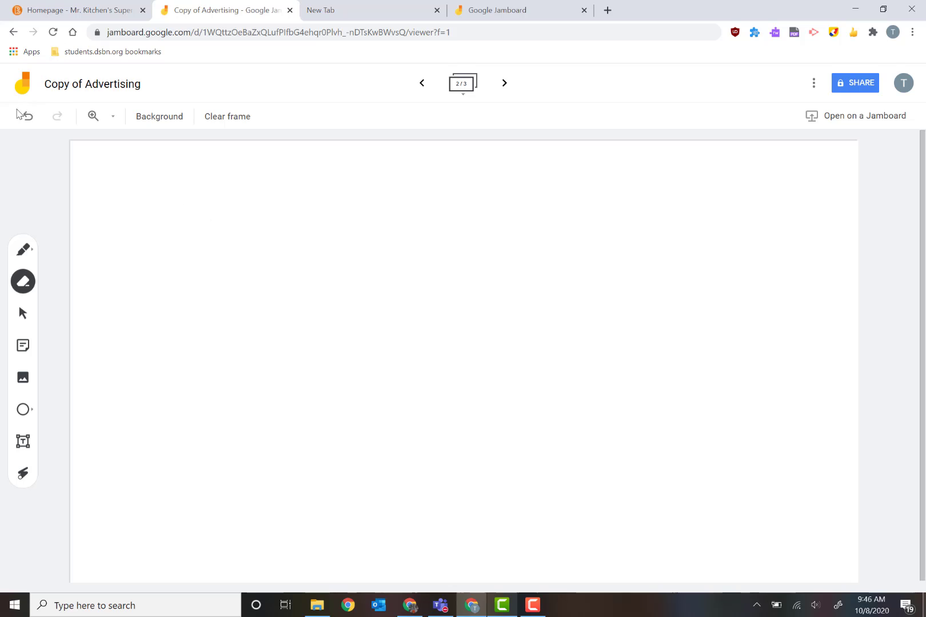
{"action": "left_click", "coordinate": [25, 117]}
{"action": "left_click", "coordinate": [26, 118]}
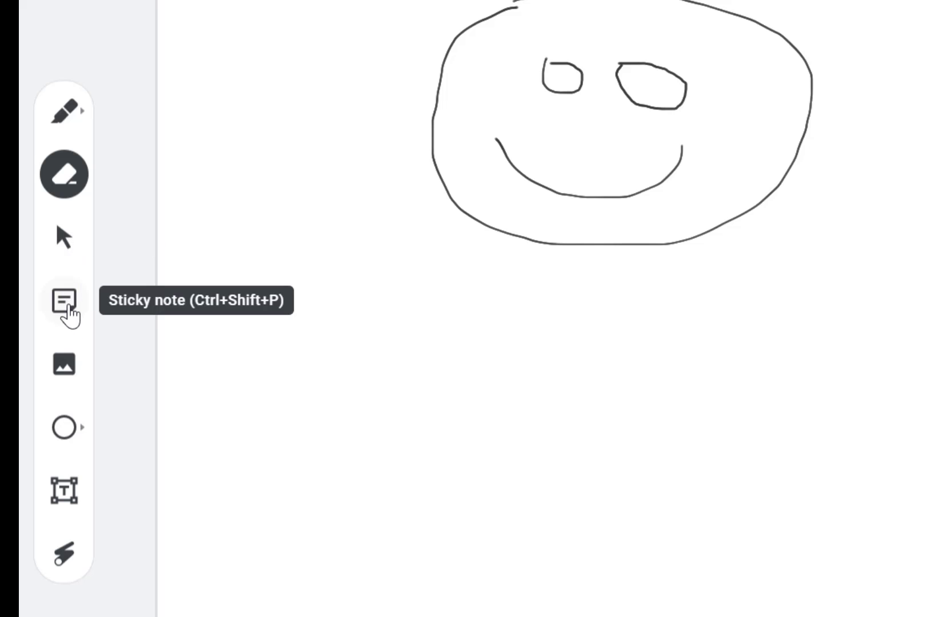
- Add a green sticky note reading "Hello" to the frame and dismiss the next empty note
{"action": "left_click", "coordinate": [68, 310]}
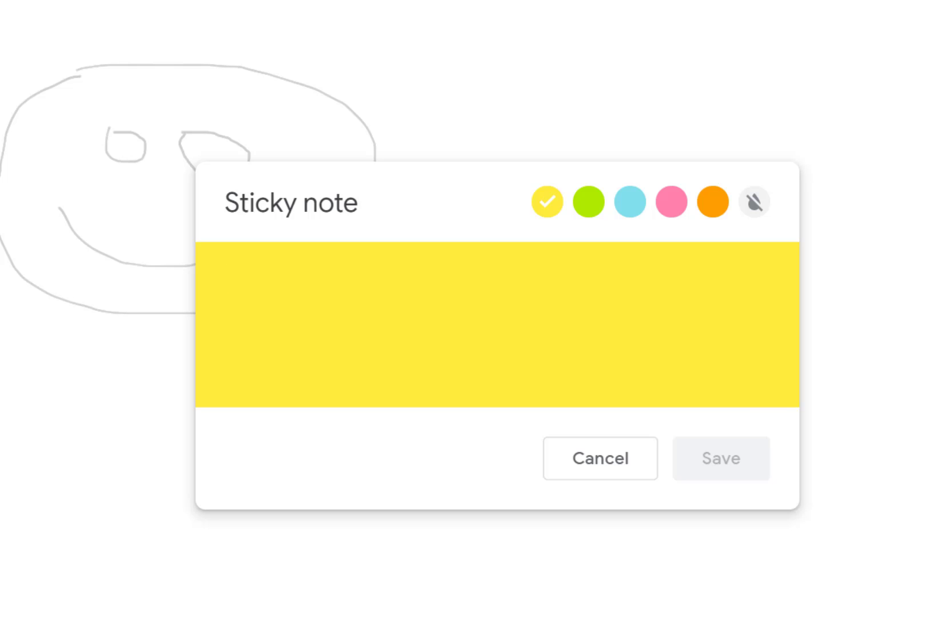
{"action": "type", "text": "Hello"}
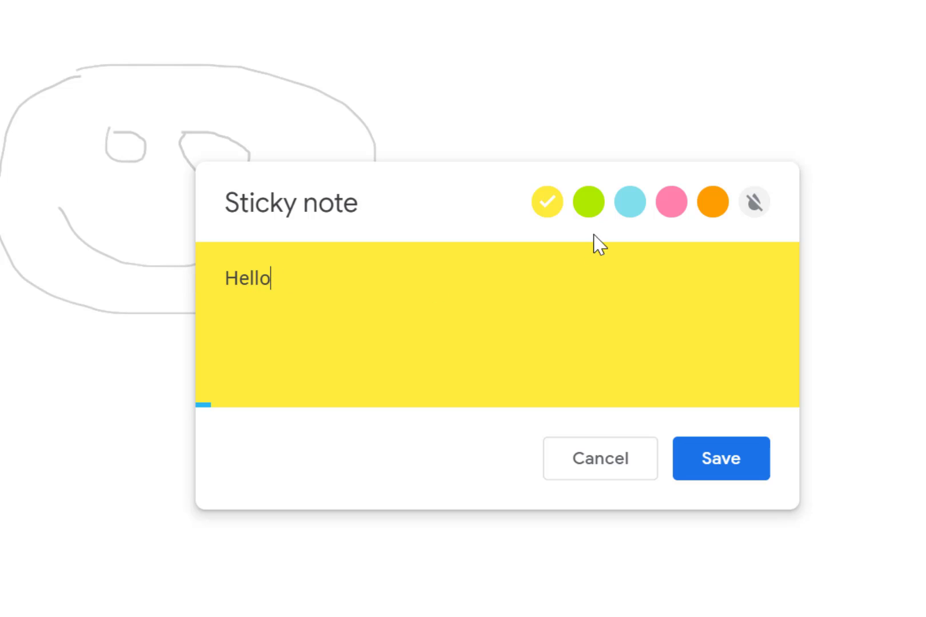
{"action": "left_click", "coordinate": [592, 206]}
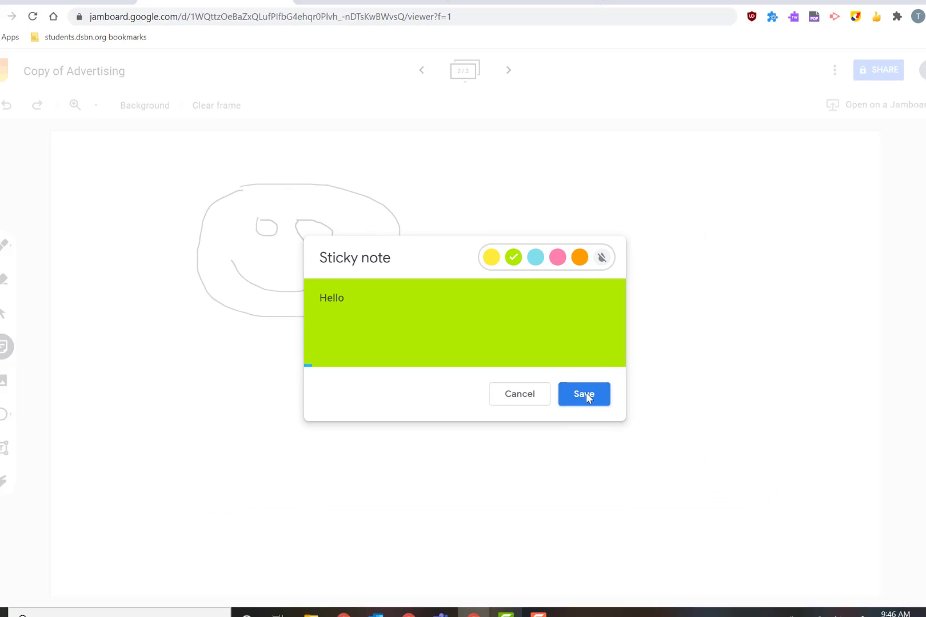
{"action": "left_click", "coordinate": [578, 393]}
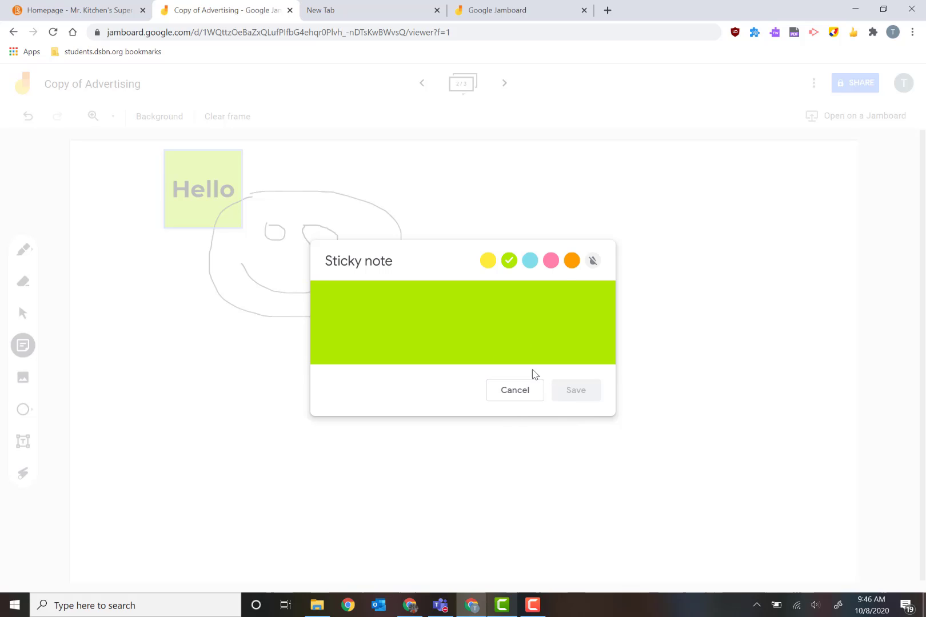
{"action": "left_click", "coordinate": [525, 393]}
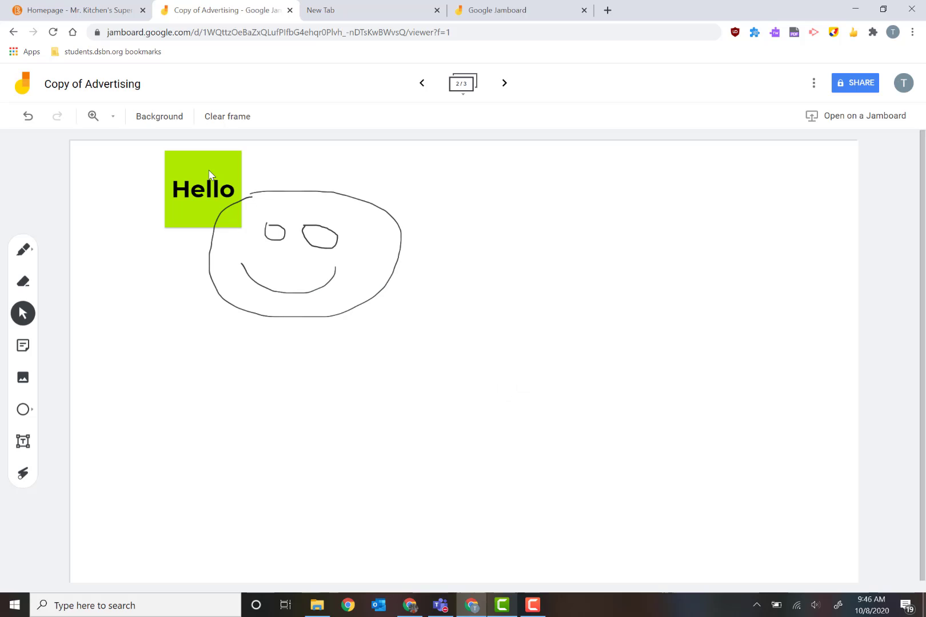
- Move the "Hello" sticky note to the empty area right of the smiley face, enlarge it and try rotating it
{"action": "left_click_drag", "start_coordinate": [225, 171], "coordinate": [660, 203]}
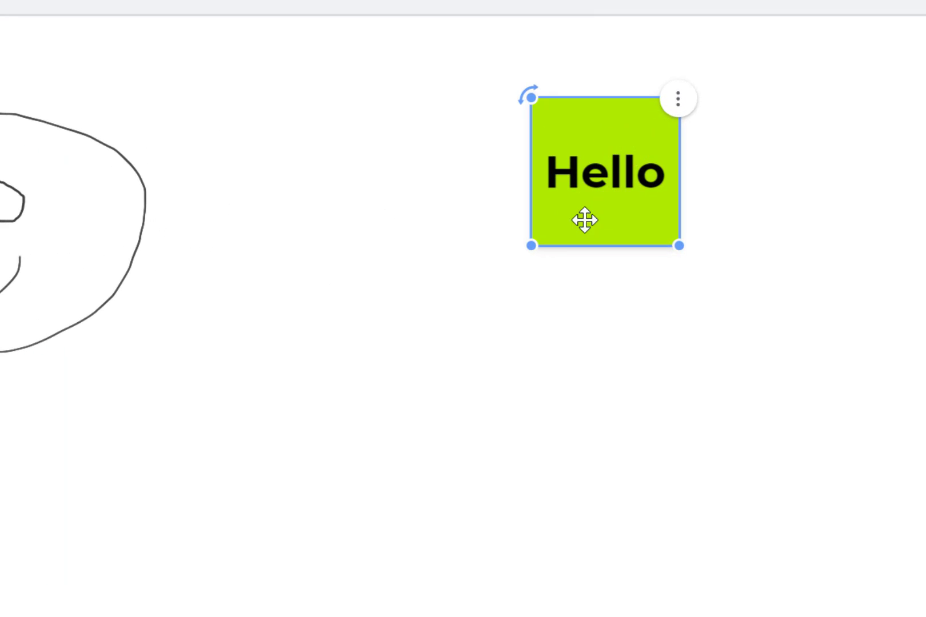
{"action": "left_click_drag", "start_coordinate": [531, 245], "coordinate": [646, 385]}
{"action": "mouse_move", "coordinate": [473, 89]}
{"action": "left_mouse_down"}
{"action": "mouse_move", "coordinate": [429, 151]}
{"action": "mouse_move", "coordinate": [472, 96]}
{"action": "left_mouse_up"}
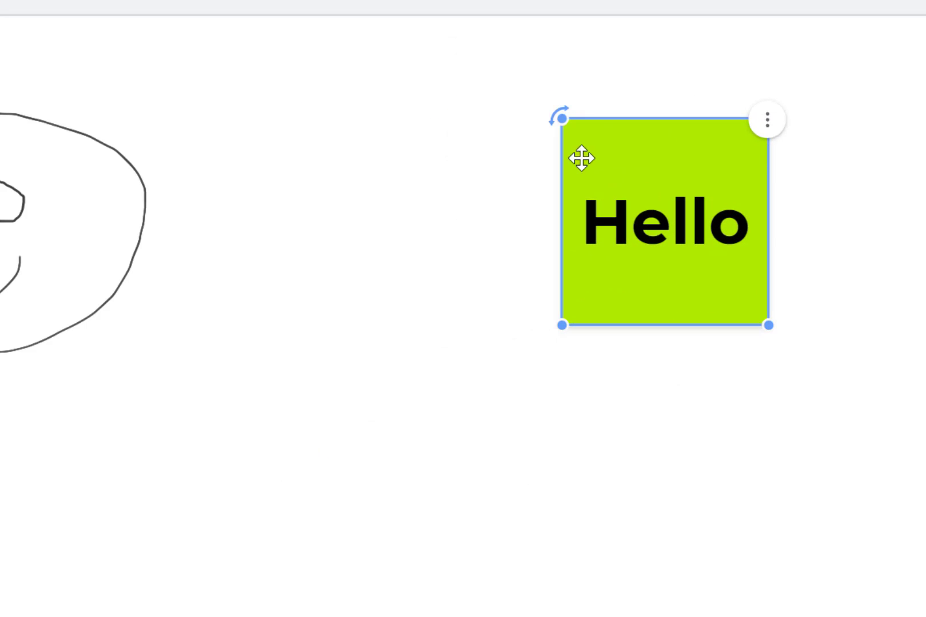
- Edit the green sticky note's text to read "Hello." with a period and save it
{"action": "left_click", "coordinate": [768, 121]}
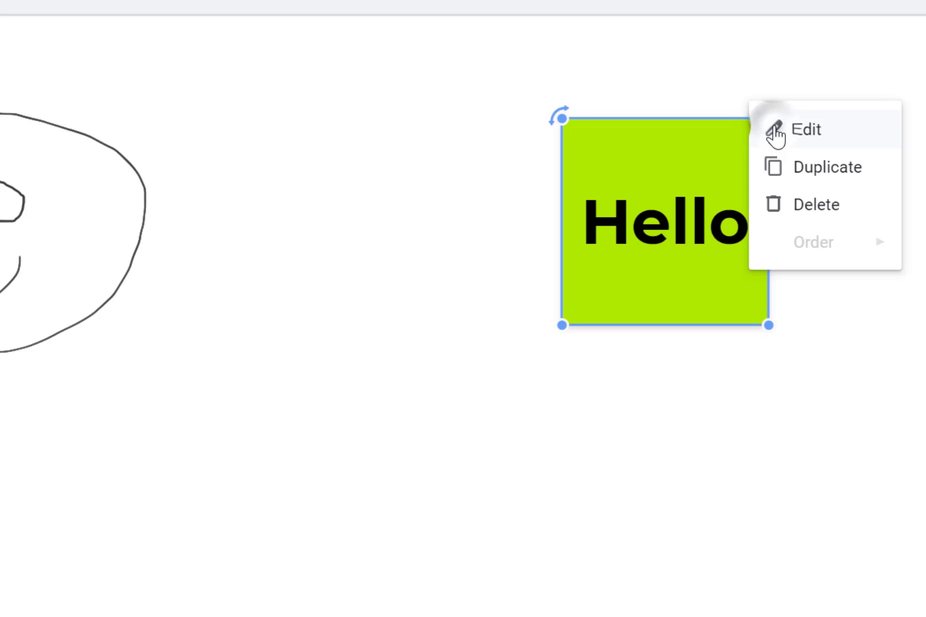
{"action": "left_click", "coordinate": [810, 134]}
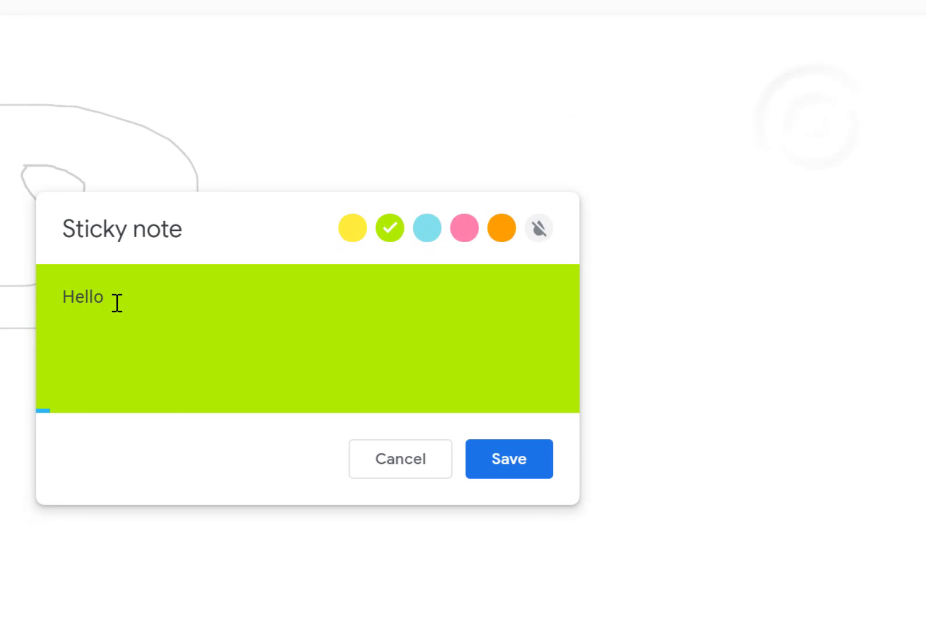
{"action": "type", "text": "."}
{"action": "left_click", "coordinate": [497, 458]}
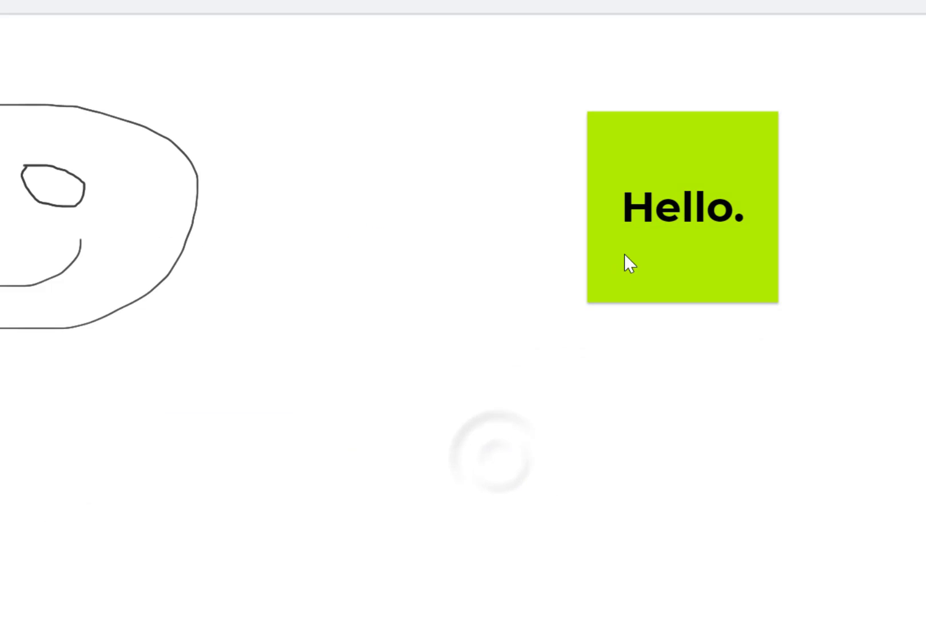
{"action": "left_click", "coordinate": [743, 135]}
{"action": "left_click", "coordinate": [777, 112]}
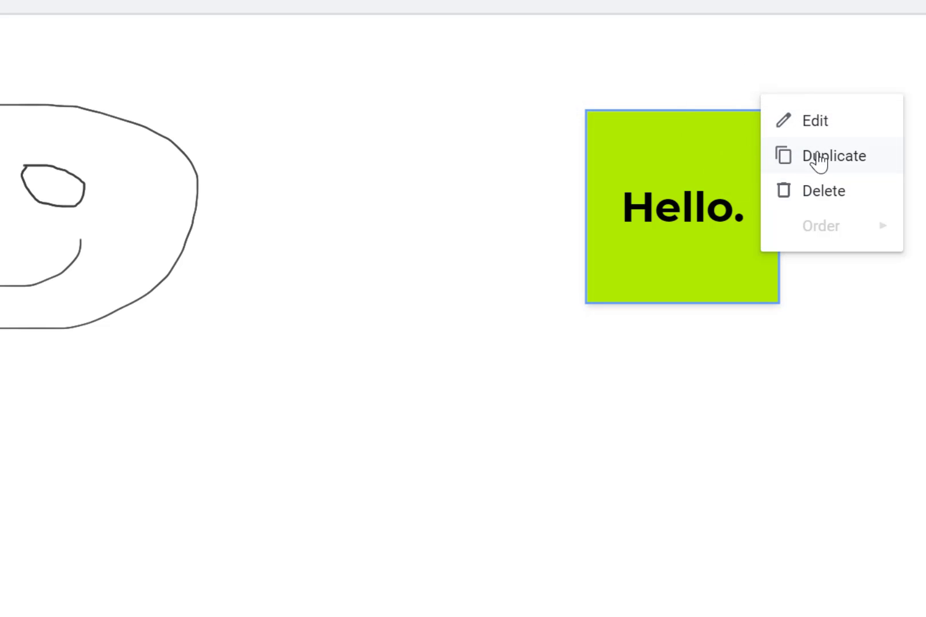
{"action": "left_click", "coordinate": [539, 568]}
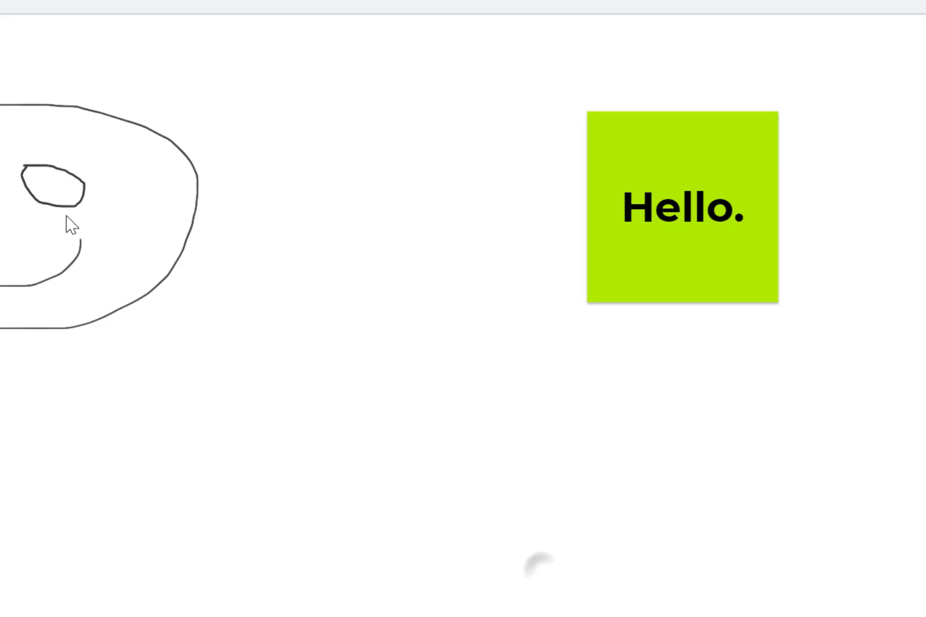
{"action": "left_click", "coordinate": [733, 136]}
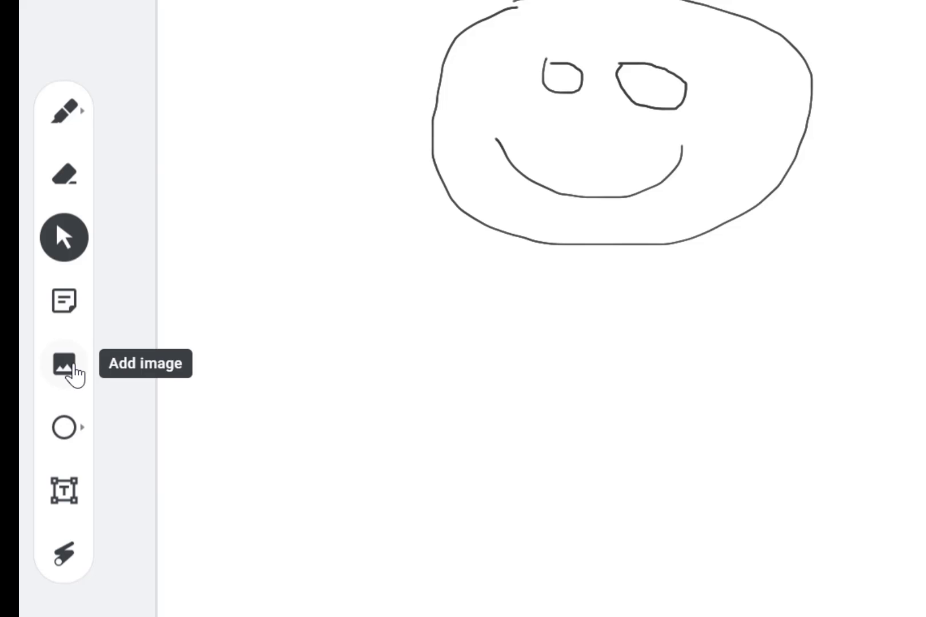
- Insert an image of the blue Chips Ahoy! cereal box found through a Google Image Search for "cereal"
{"action": "left_click", "coordinate": [73, 371]}
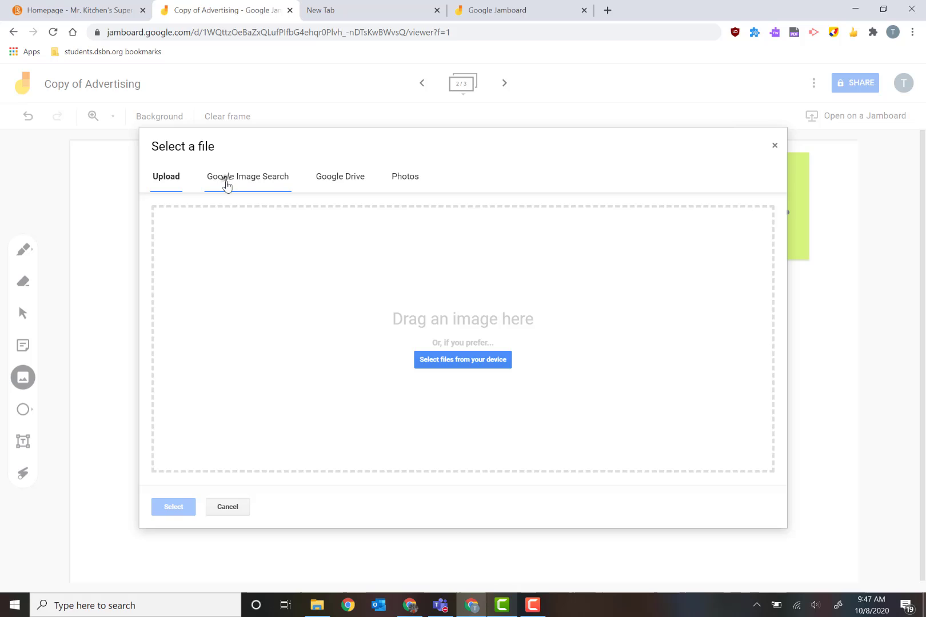
{"action": "left_click", "coordinate": [227, 179]}
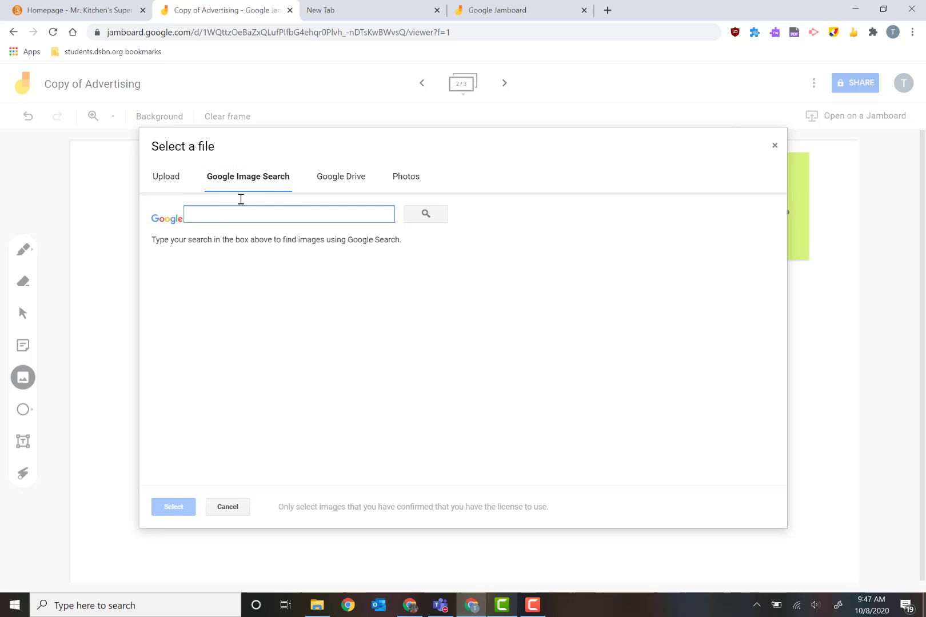
{"action": "left_click", "coordinate": [341, 177]}
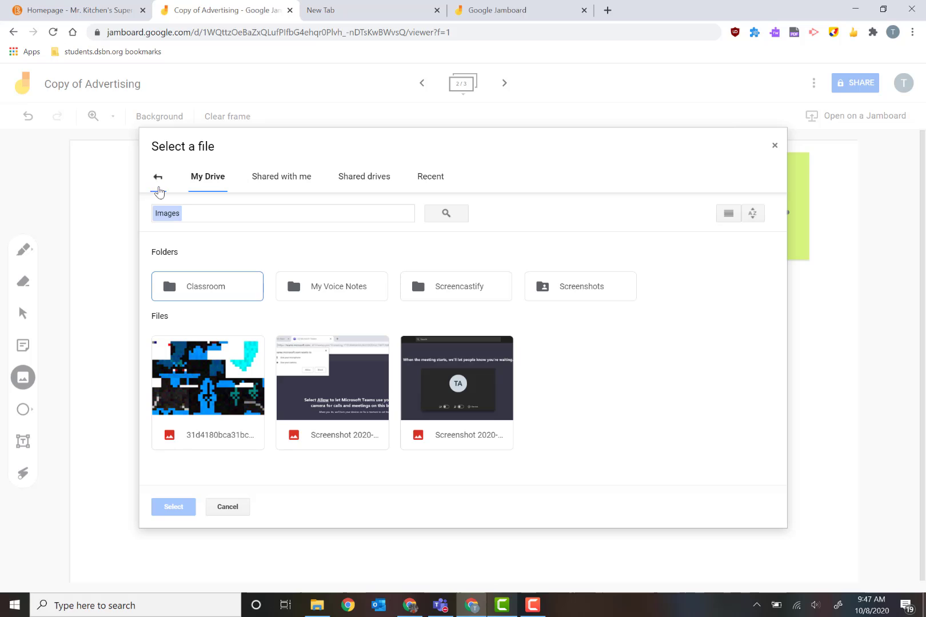
{"action": "left_click", "coordinate": [159, 179]}
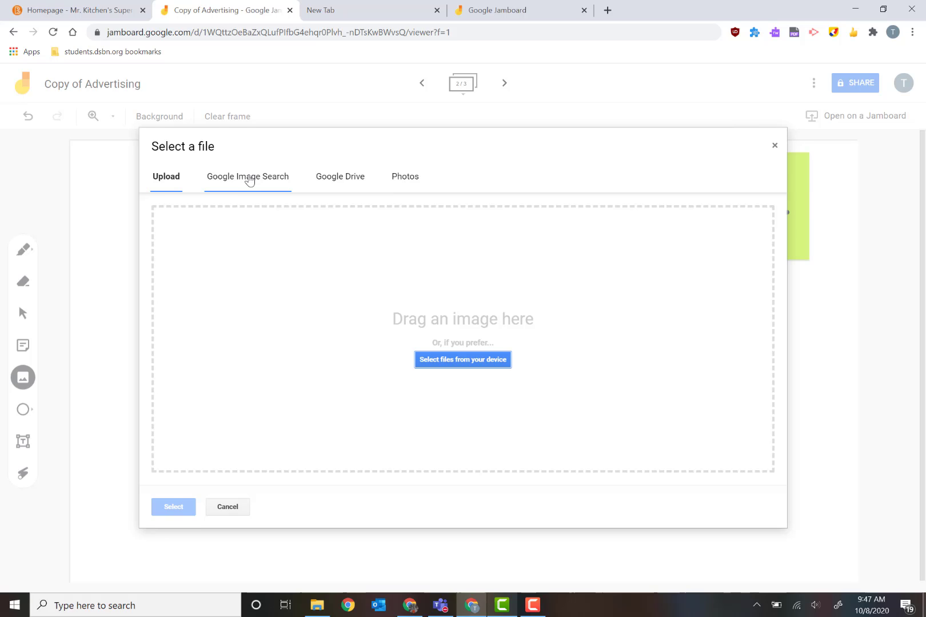
{"action": "left_click", "coordinate": [248, 179]}
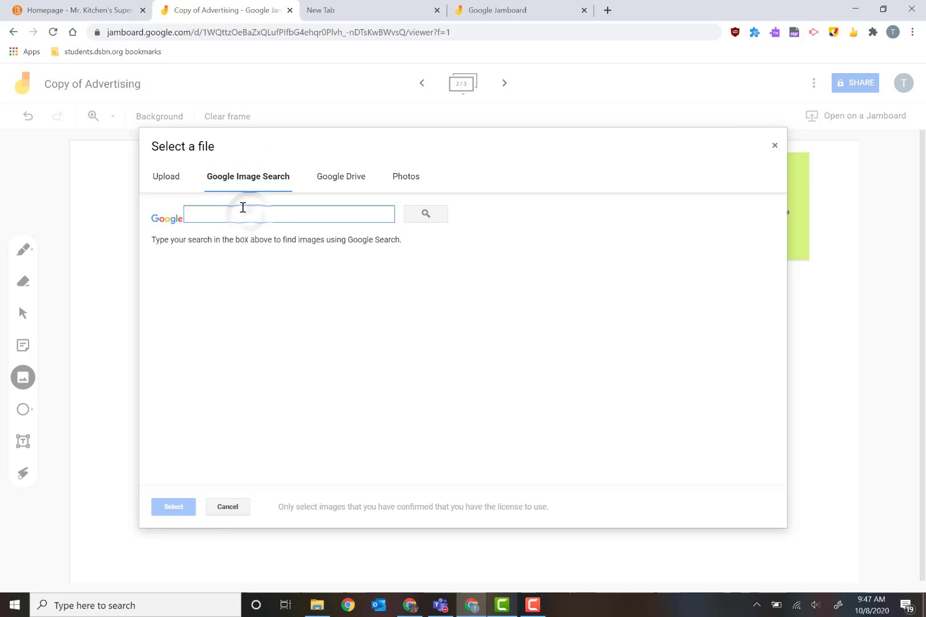
{"action": "type", "text": "cereal"}
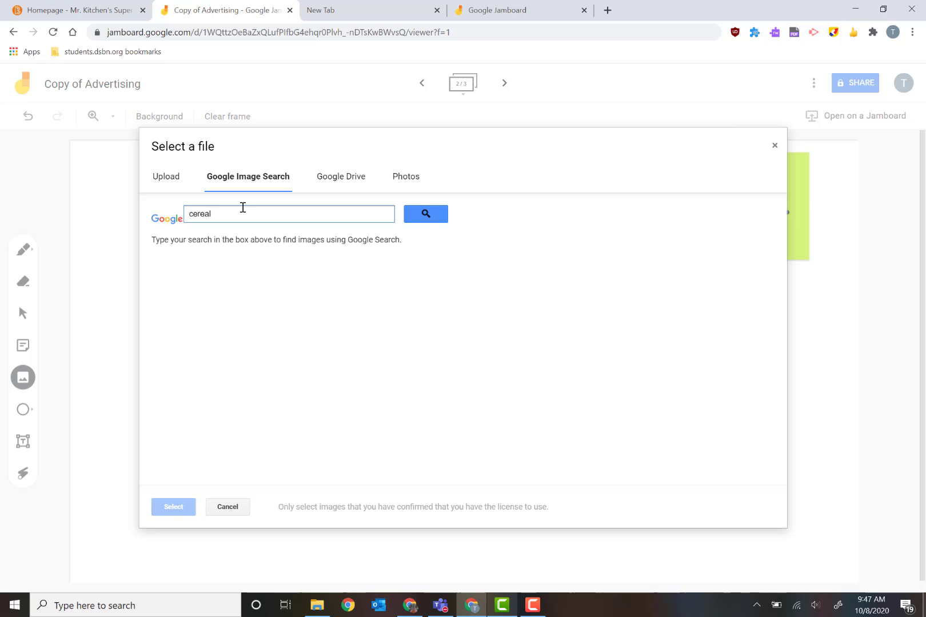
{"action": "key", "text": "Return"}
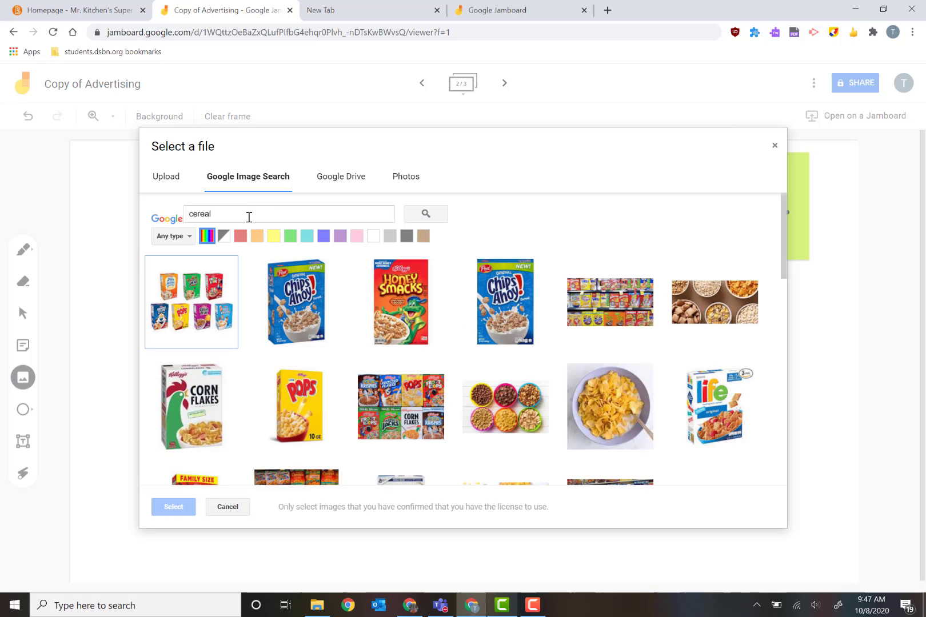
{"action": "left_click", "coordinate": [293, 305]}
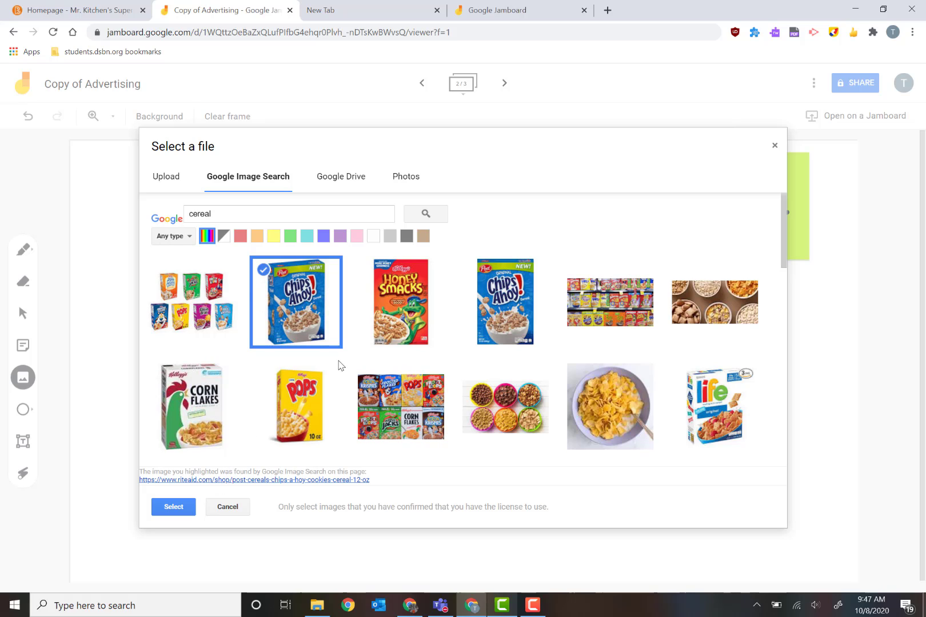
{"action": "left_click", "coordinate": [190, 512]}
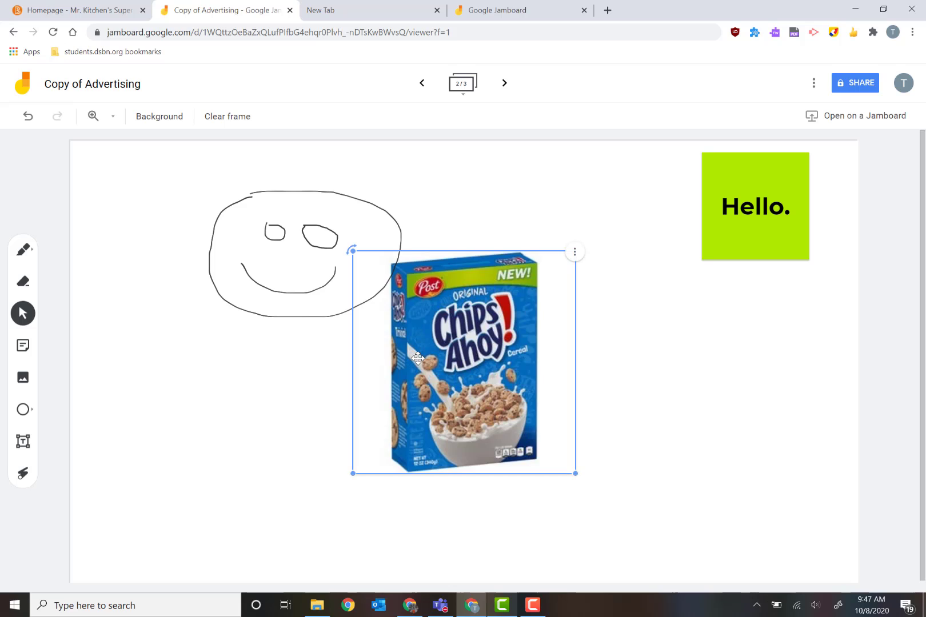
- Move the cereal box image to the empty area below the green sticky note and shrink it slightly
{"action": "left_click_drag", "start_coordinate": [477, 362], "coordinate": [663, 399]}
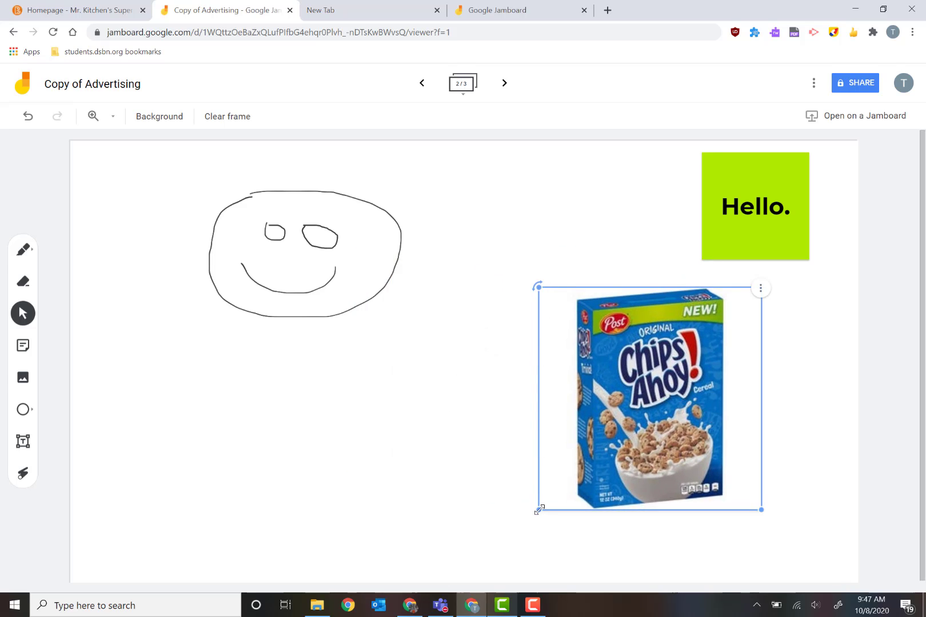
{"action": "left_click_drag", "start_coordinate": [535, 509], "coordinate": [577, 470]}
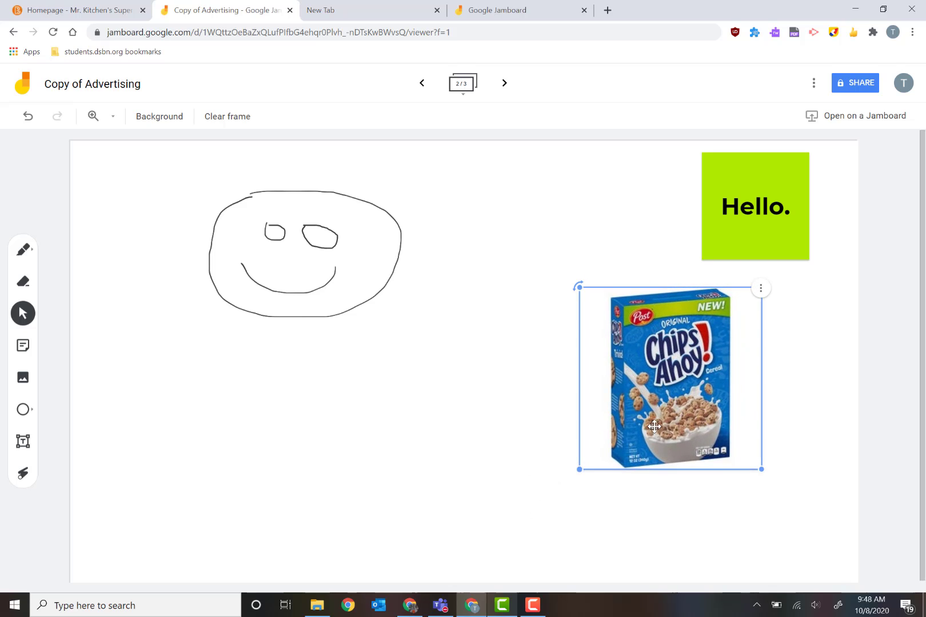
{"action": "left_click_drag", "start_coordinate": [674, 403], "coordinate": [743, 414]}
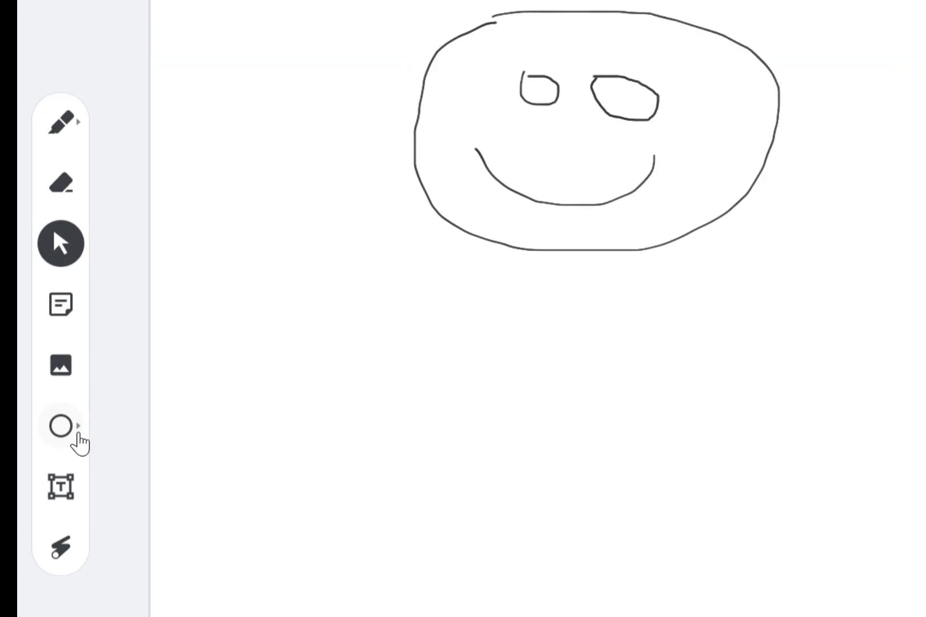
- Draw a tall rectangle with the square shape tool between the smiley face and the cereal box
{"action": "left_click", "coordinate": [79, 435]}
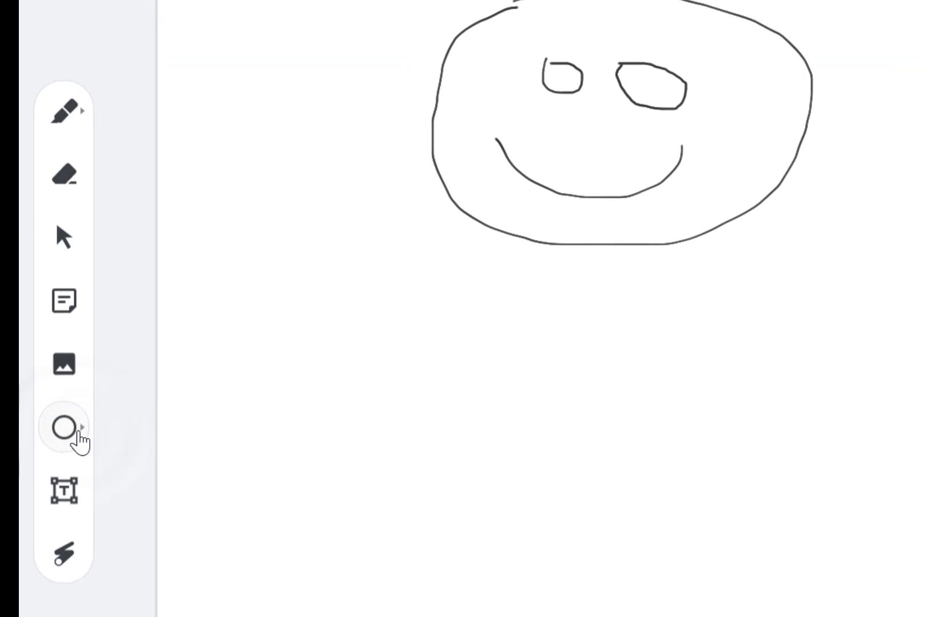
{"action": "left_click", "coordinate": [79, 436]}
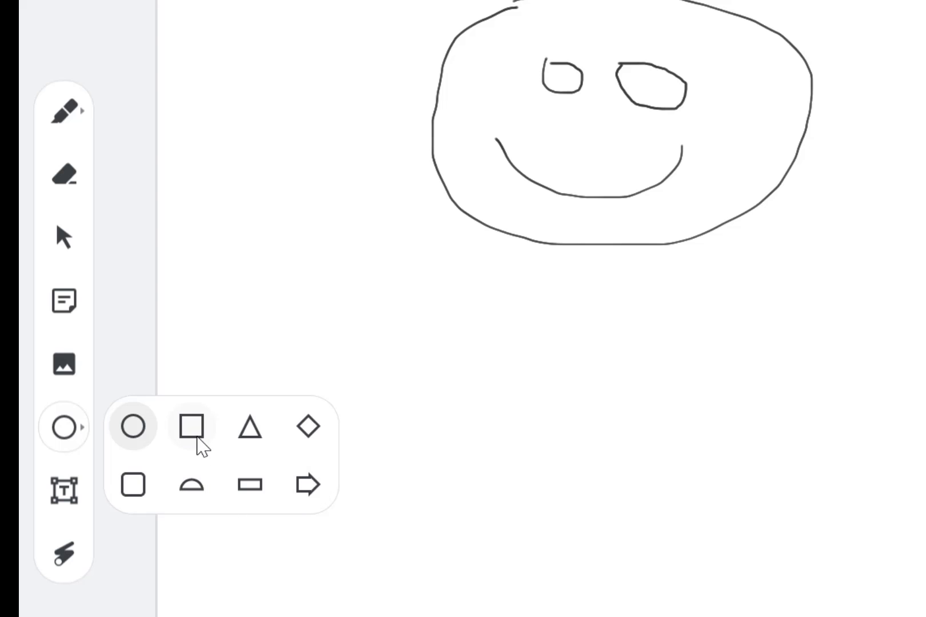
{"action": "left_click", "coordinate": [197, 435]}
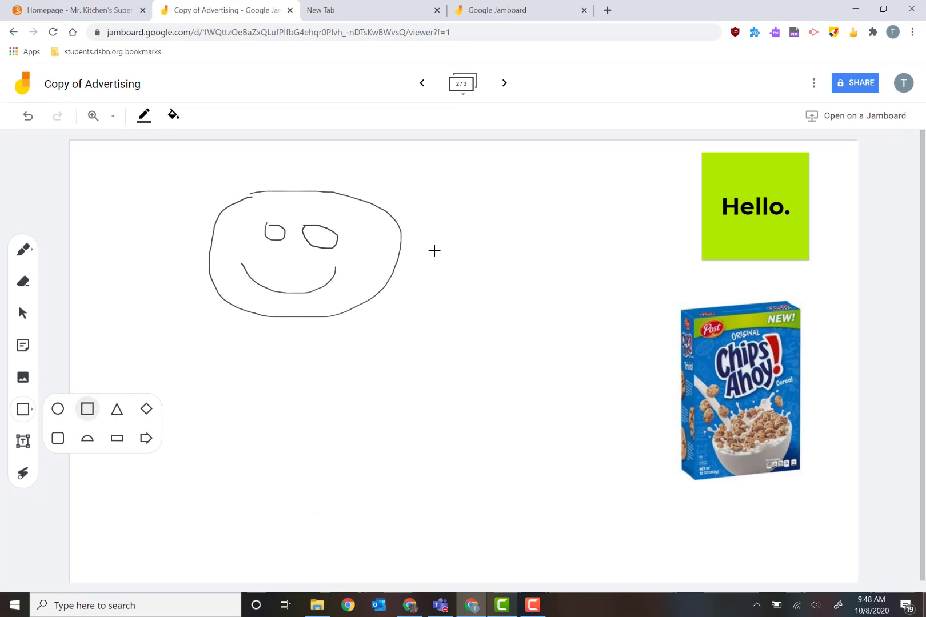
{"action": "mouse_move", "coordinate": [442, 247]}
{"action": "left_mouse_down"}
{"action": "mouse_move", "coordinate": [576, 258]}
{"action": "mouse_move", "coordinate": [629, 508]}
{"action": "mouse_move", "coordinate": [657, 548]}
{"action": "left_mouse_up"}
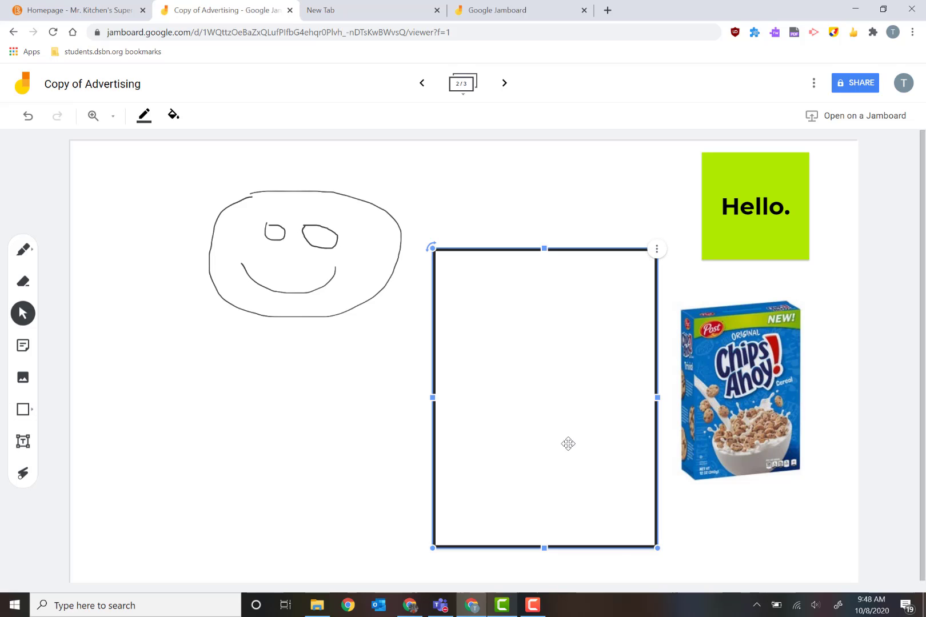
- Give the rectangle a teal border and a grey fill
{"action": "left_click", "coordinate": [137, 117]}
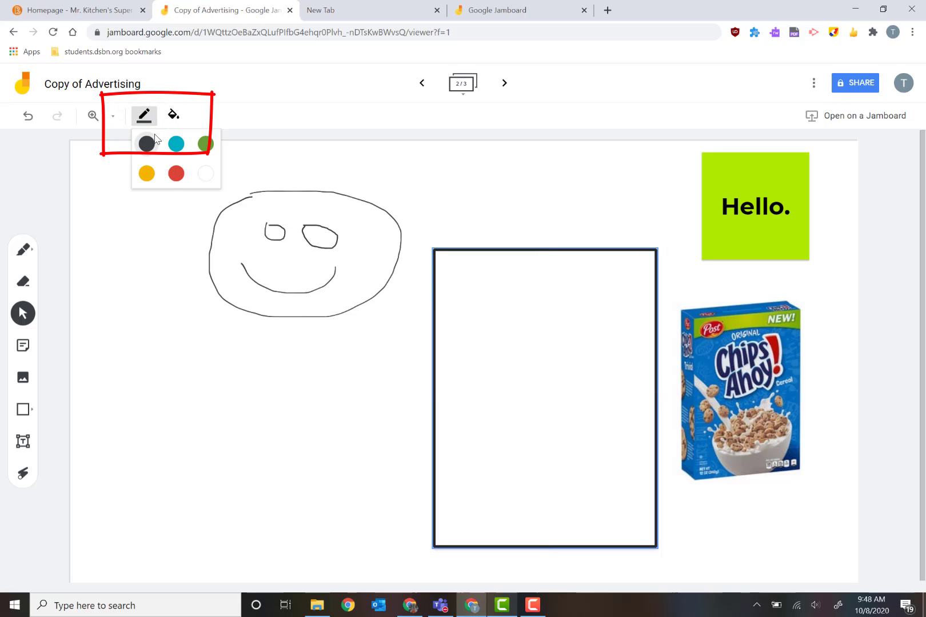
{"action": "left_click", "coordinate": [176, 145]}
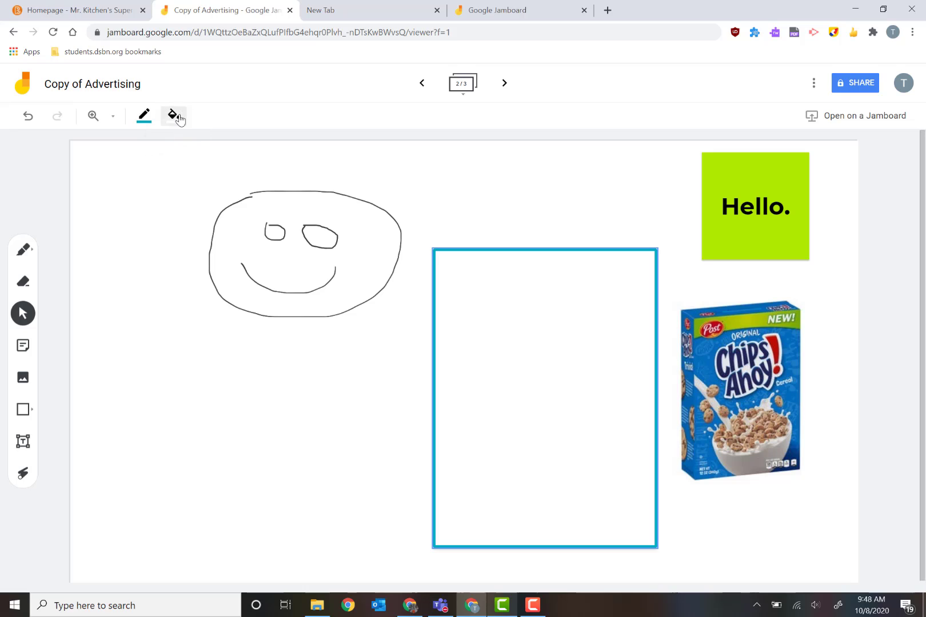
{"action": "left_click", "coordinate": [176, 117]}
{"action": "left_click", "coordinate": [177, 142]}
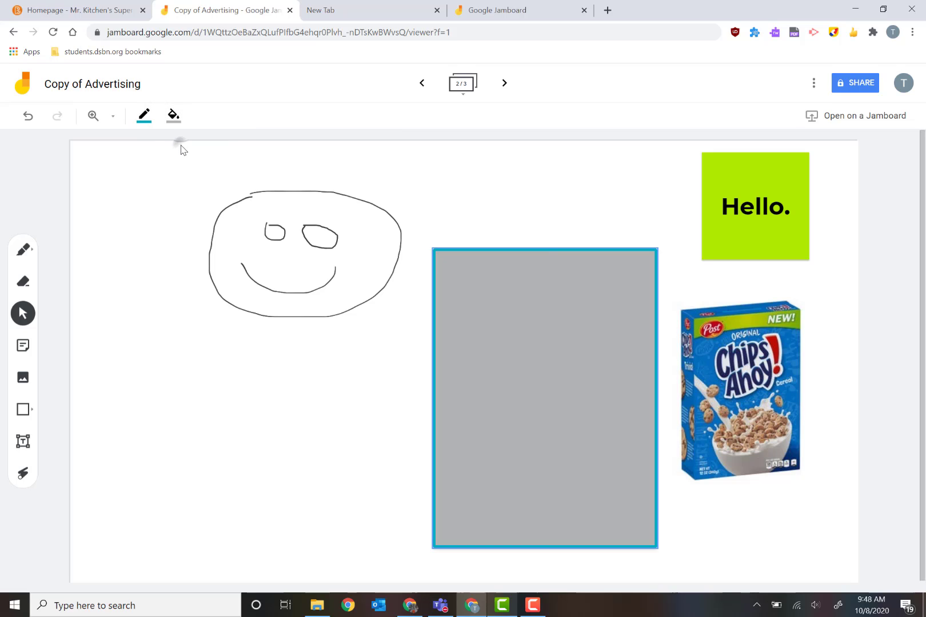
- Move the grey rectangle slightly upward and make it a little narrower and shorter
{"action": "left_click_drag", "start_coordinate": [549, 366], "coordinate": [557, 341]}
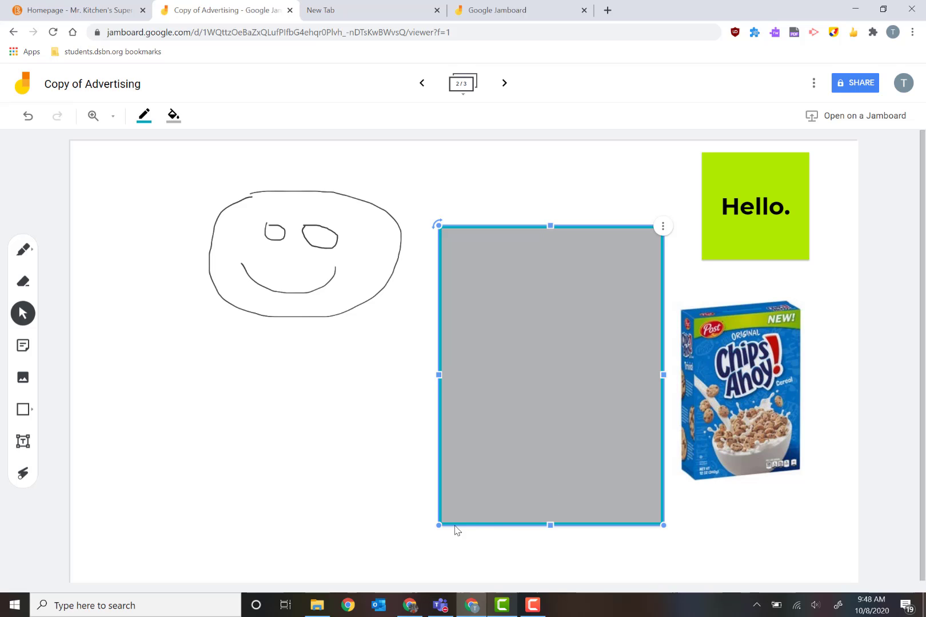
{"action": "left_click_drag", "start_coordinate": [438, 525], "coordinate": [445, 493]}
{"action": "mouse_move", "coordinate": [561, 497]}
{"action": "left_mouse_down"}
{"action": "mouse_move", "coordinate": [558, 331]}
{"action": "mouse_move", "coordinate": [560, 513]}
{"action": "left_mouse_up"}
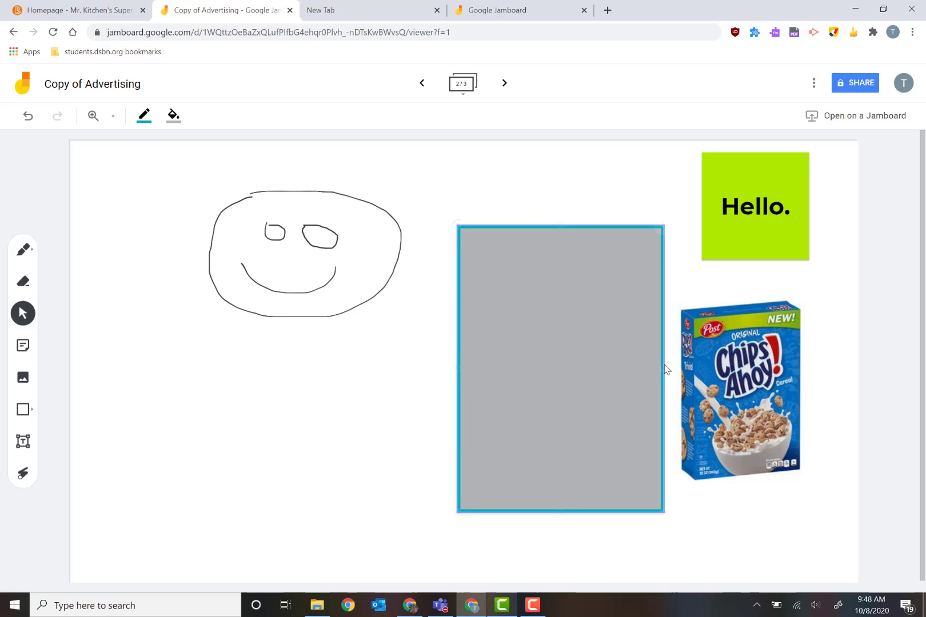
- Duplicate the grey rectangle and move the copy upward so it partly overlaps the original, then deselect it
{"action": "left_click", "coordinate": [663, 228]}
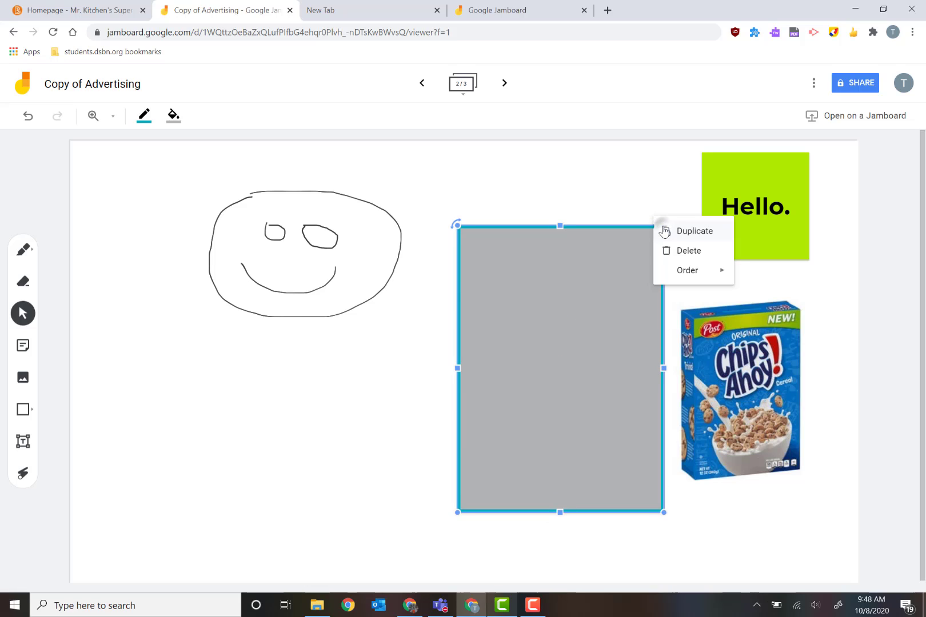
{"action": "left_click", "coordinate": [677, 232]}
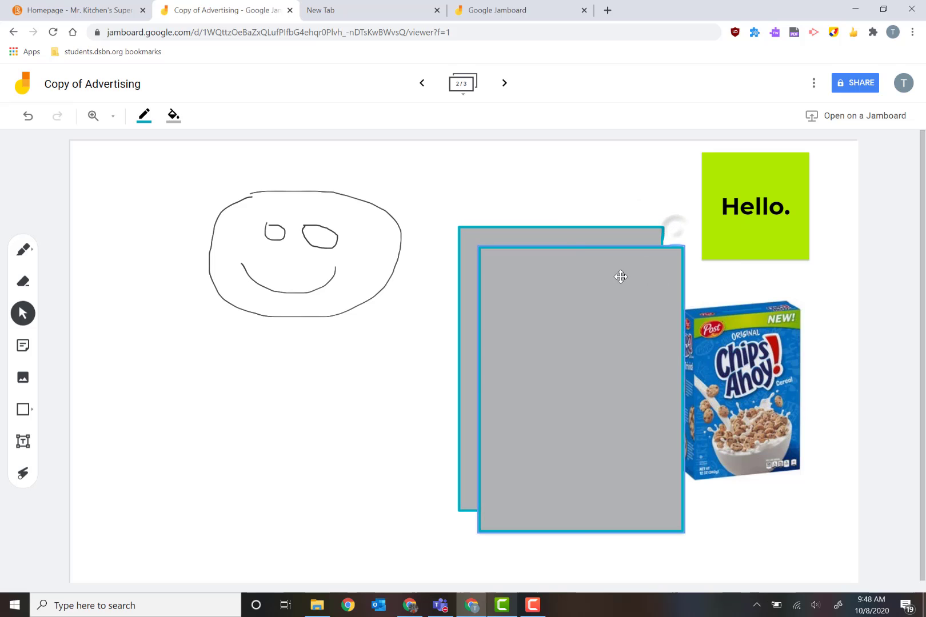
{"action": "left_click_drag", "start_coordinate": [492, 351], "coordinate": [545, 298]}
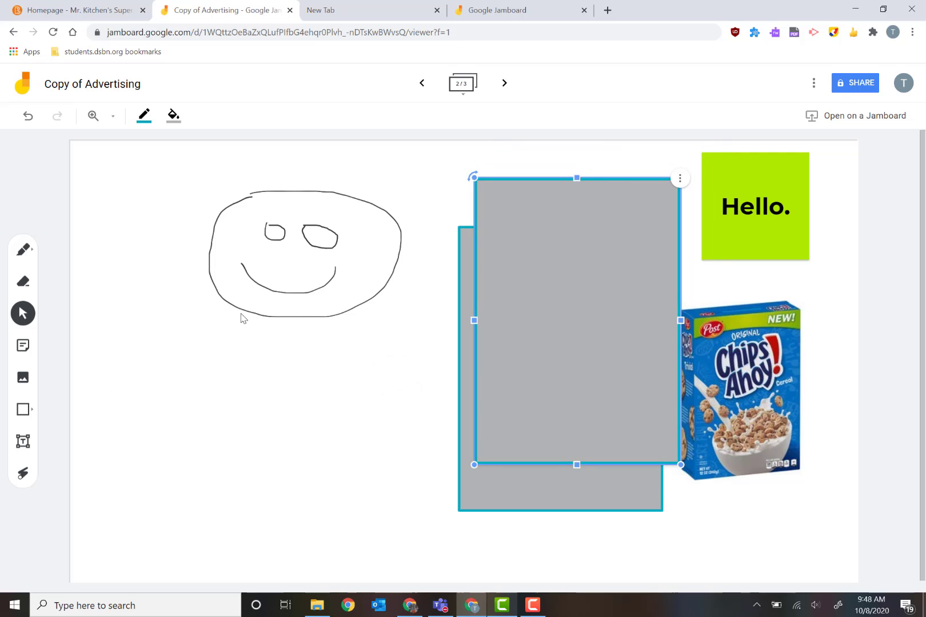
{"action": "left_click", "coordinate": [240, 316]}
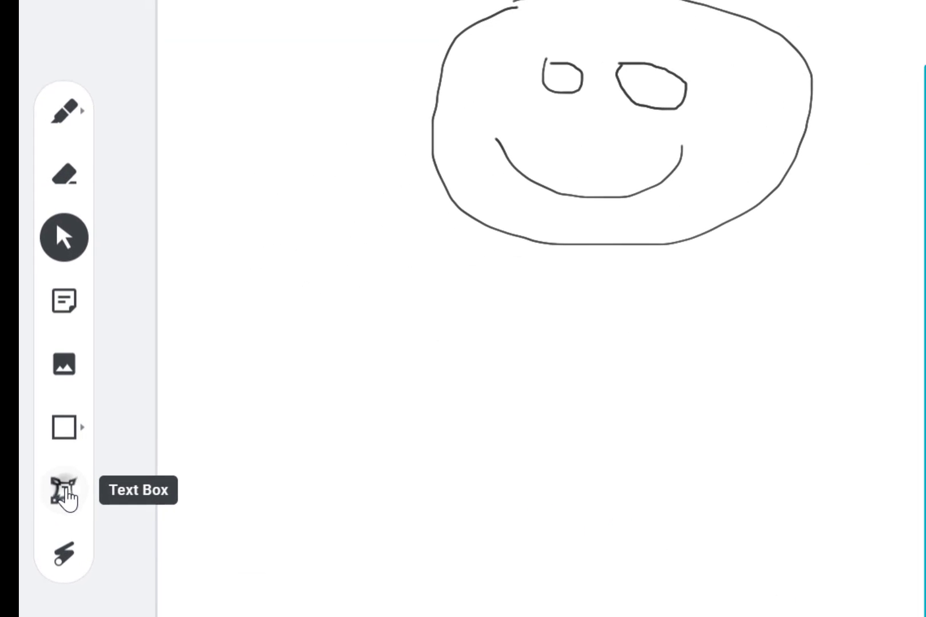
- Add a text box reading "Hello." in the empty area below the smiley face
{"action": "left_click", "coordinate": [65, 493]}
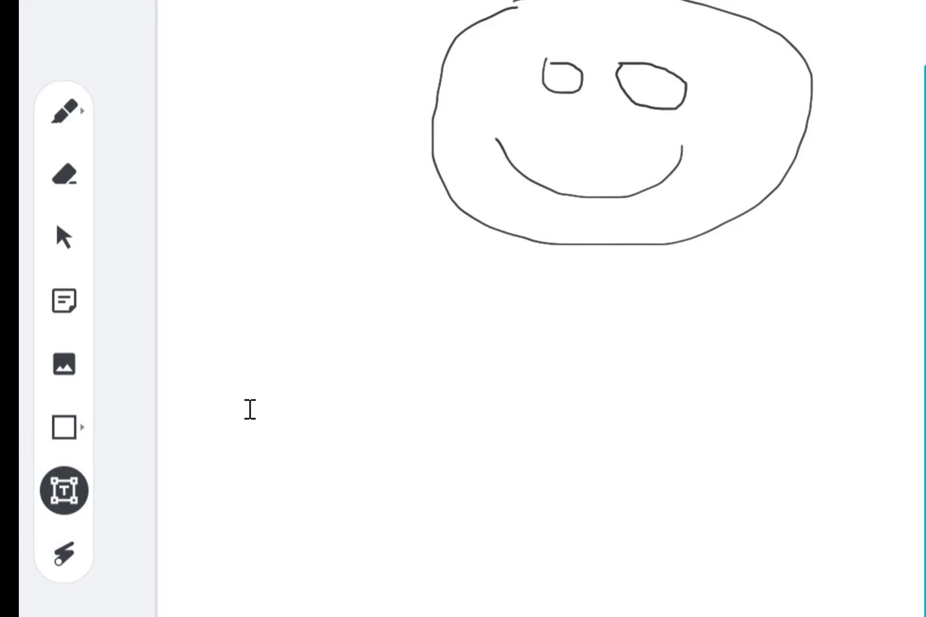
{"action": "left_click", "coordinate": [250, 410]}
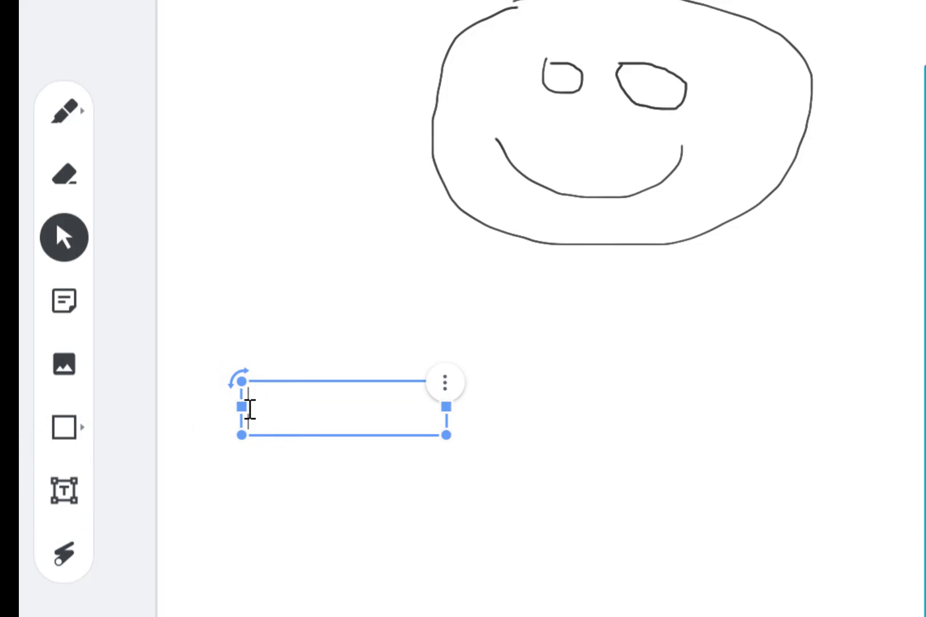
{"action": "type", "text": "Hello."}
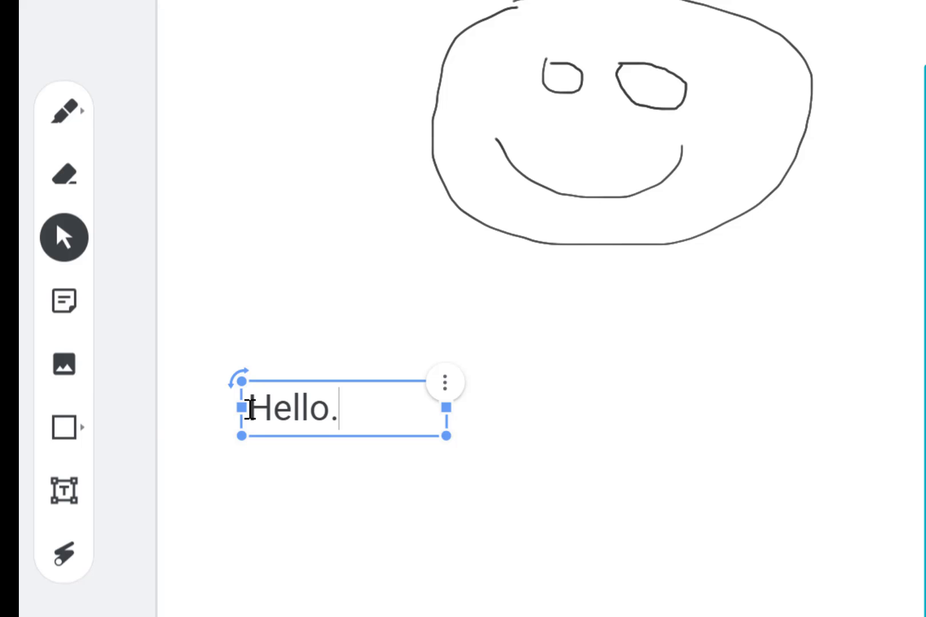
{"action": "key", "text": "Escape"}
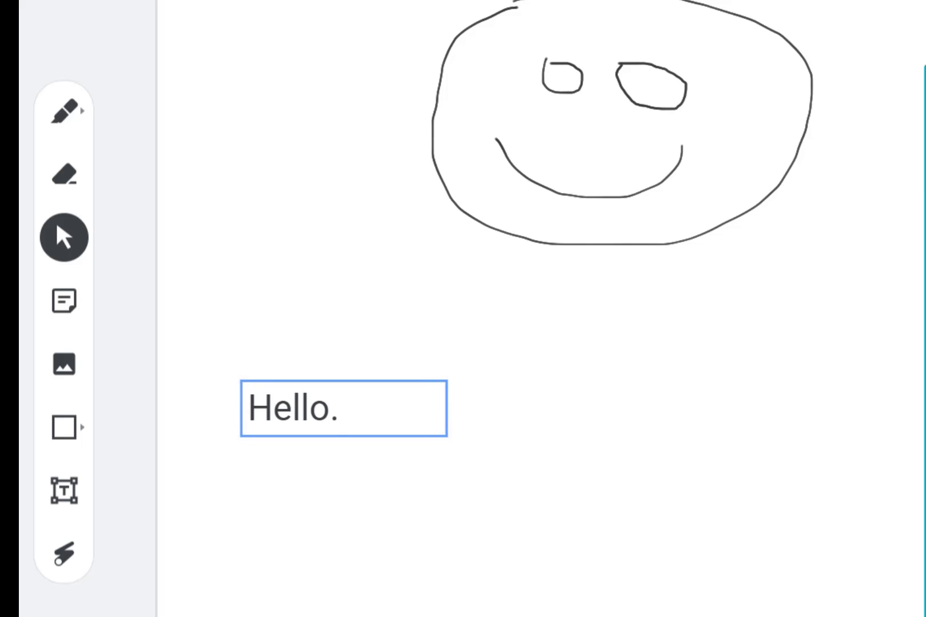
- Move the "Hello." text box slightly down and to the right, and enlarge it by its corner
{"action": "key", "text": "Escape"}
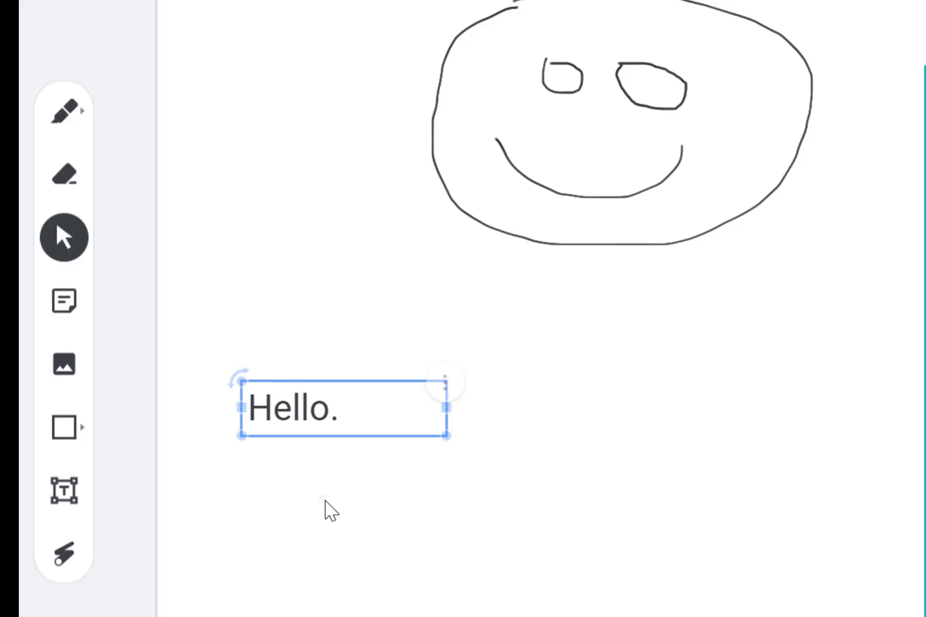
{"action": "left_click", "coordinate": [321, 495]}
{"action": "left_click", "coordinate": [314, 387]}
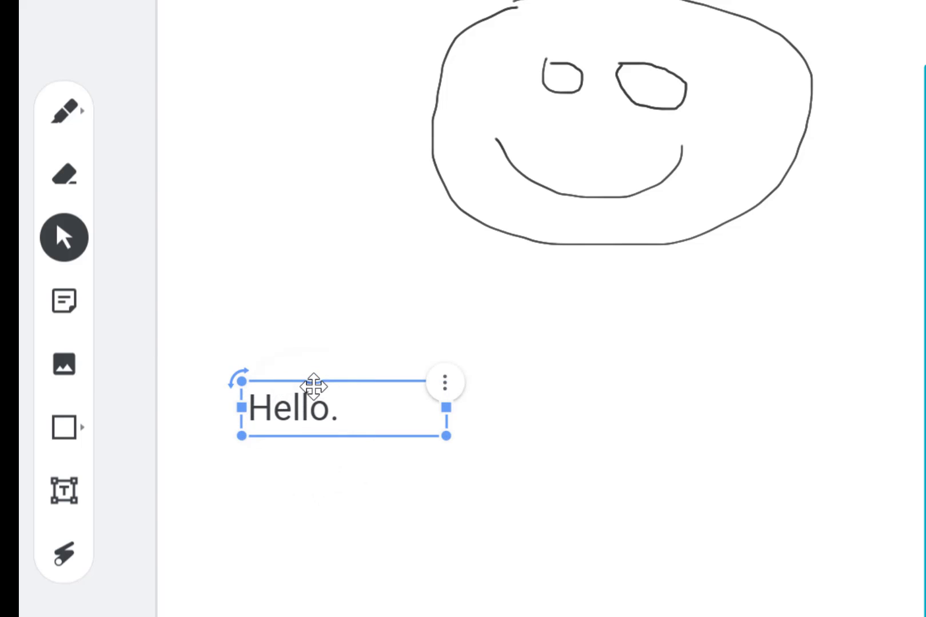
{"action": "left_click_drag", "start_coordinate": [315, 387], "coordinate": [343, 447]}
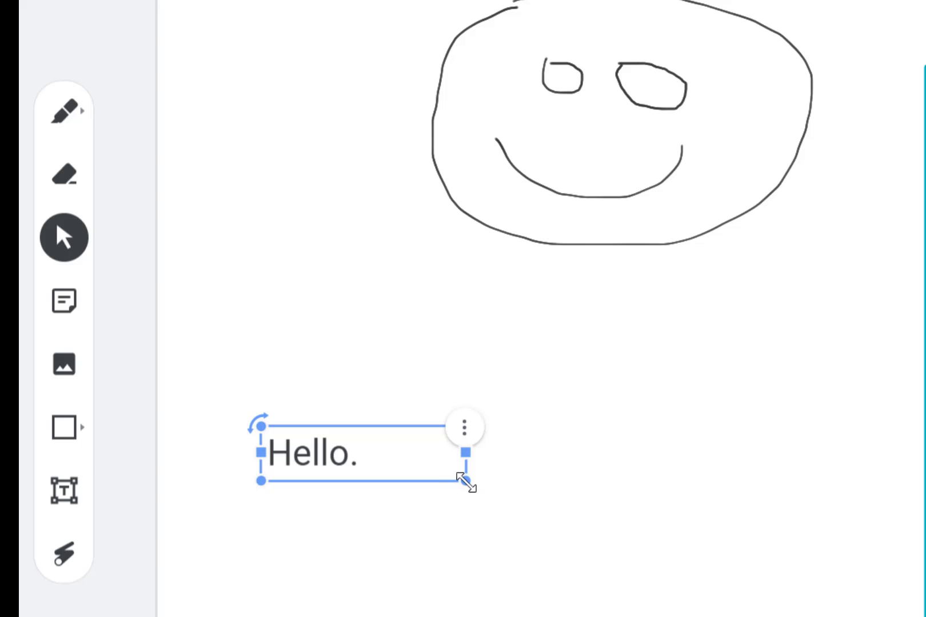
{"action": "left_click_drag", "start_coordinate": [465, 480], "coordinate": [574, 564]}
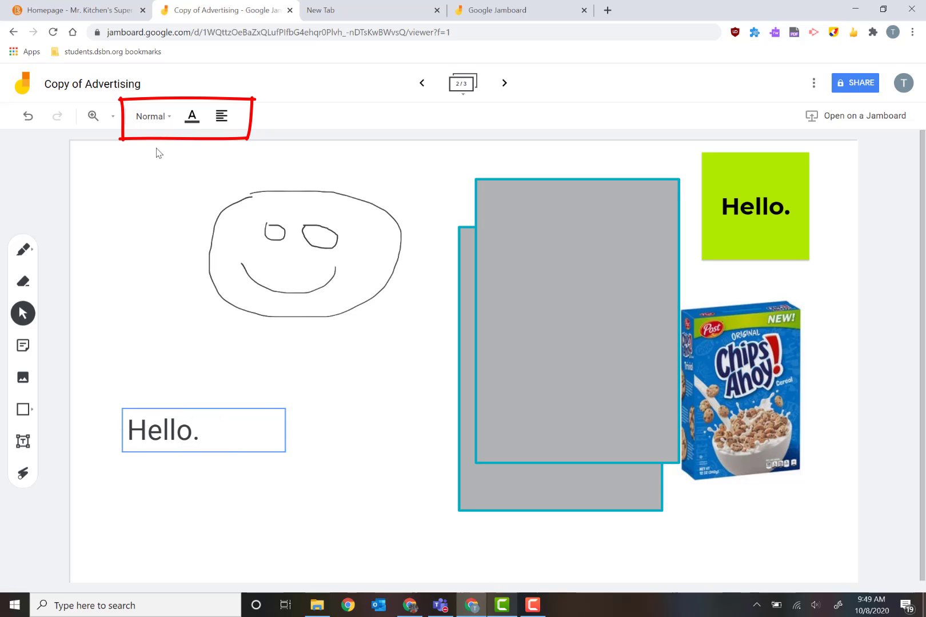
- Try the Display style on the "Hello." text, settle on the Subtitle style, and colour the text teal
{"action": "left_click", "coordinate": [166, 119]}
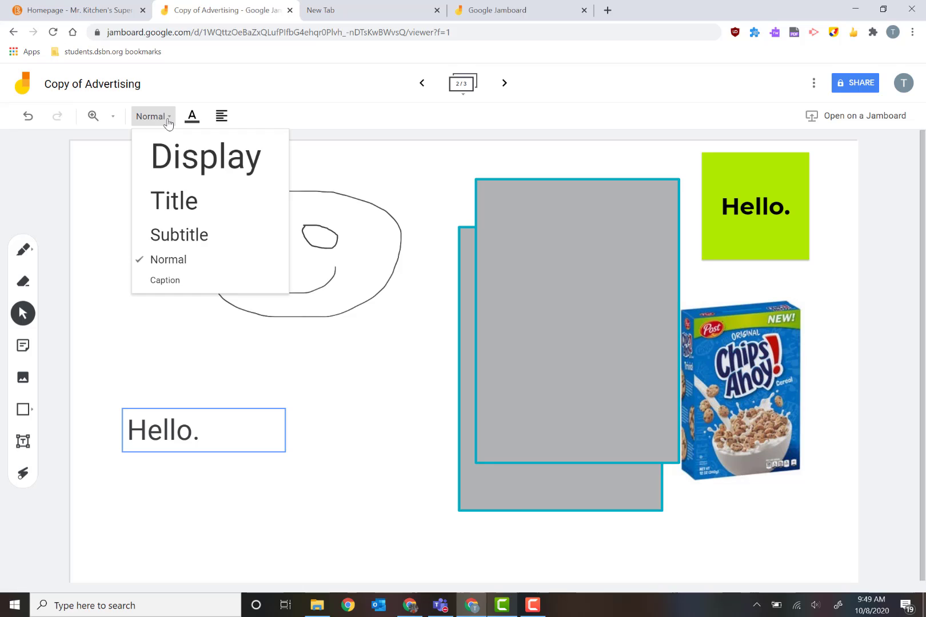
{"action": "left_click", "coordinate": [171, 151]}
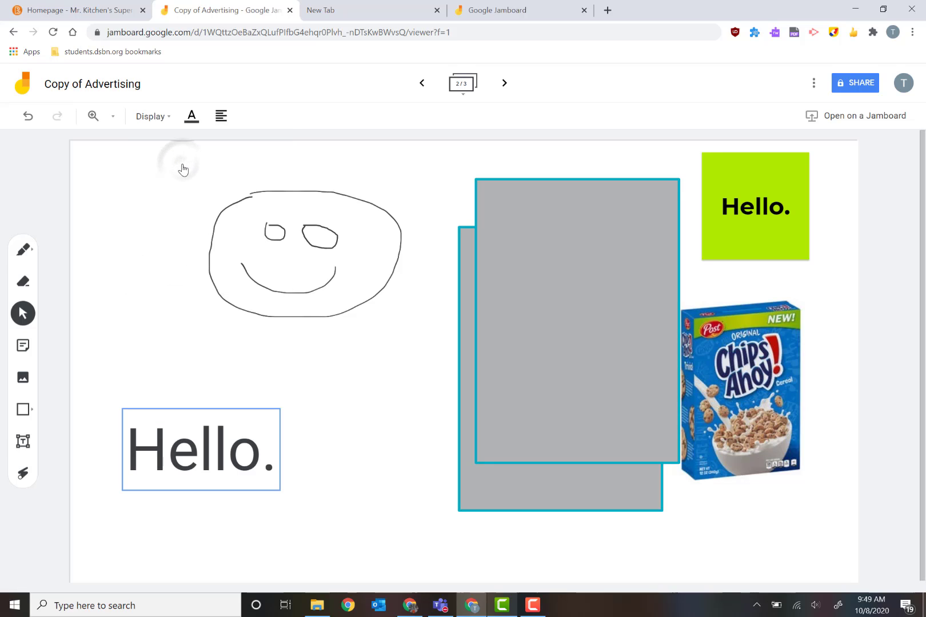
{"action": "left_click", "coordinate": [158, 119]}
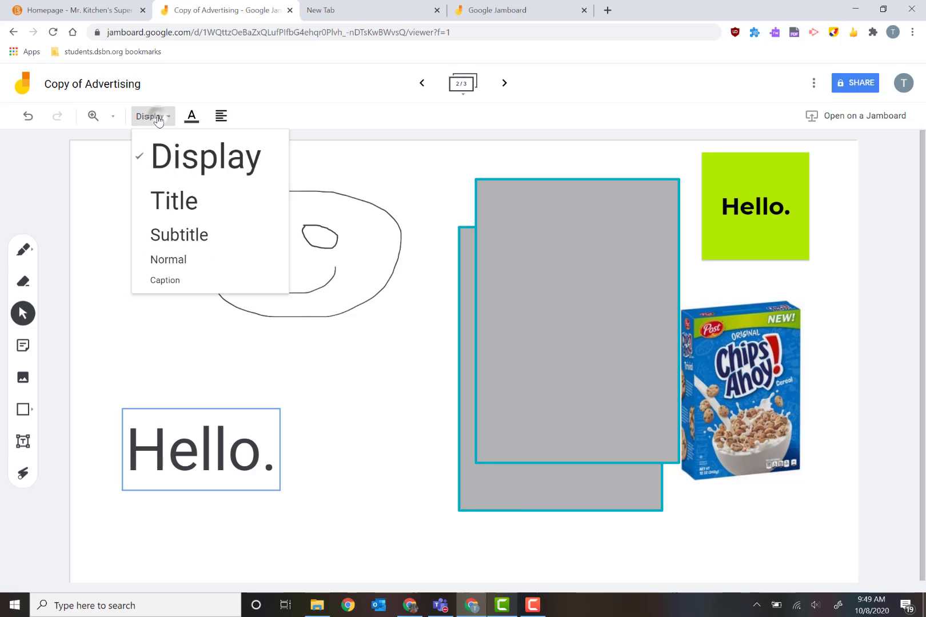
{"action": "left_click", "coordinate": [168, 235]}
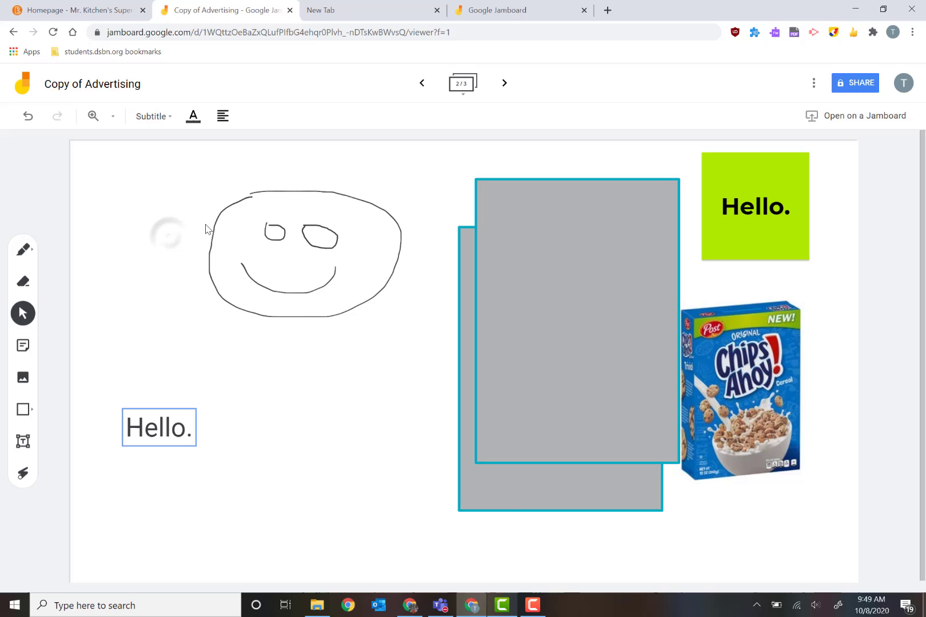
{"action": "left_click", "coordinate": [193, 119]}
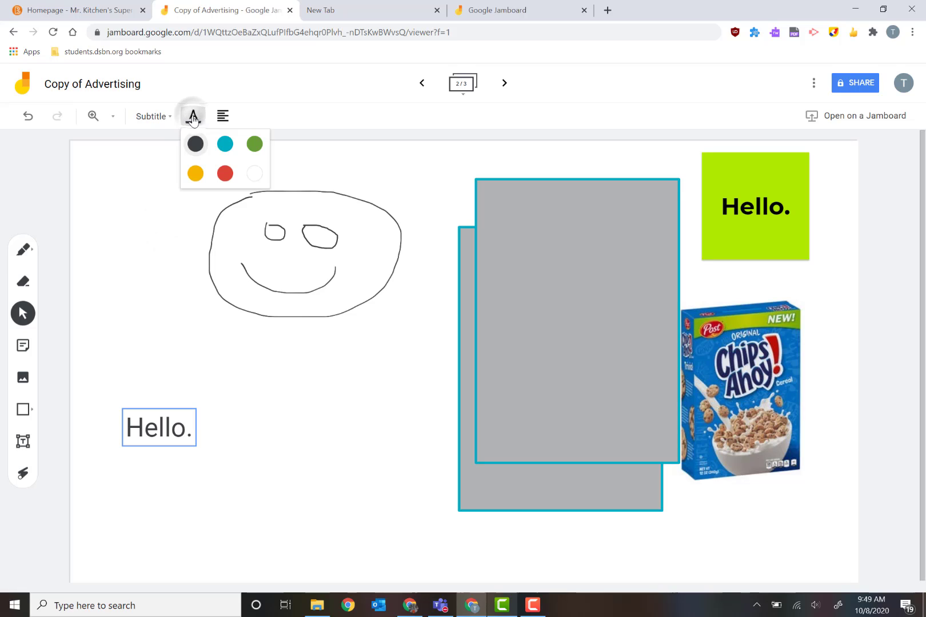
{"action": "left_click", "coordinate": [225, 143]}
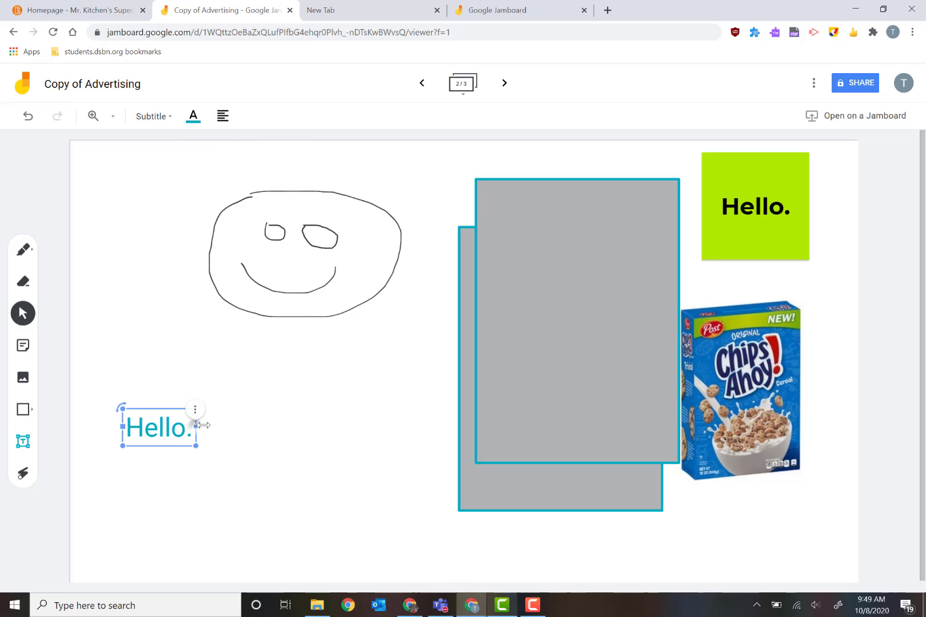
- Widen the "Hello." text box to roughly four times its width and centre-align its text
{"action": "left_click_drag", "start_coordinate": [197, 426], "coordinate": [427, 426]}
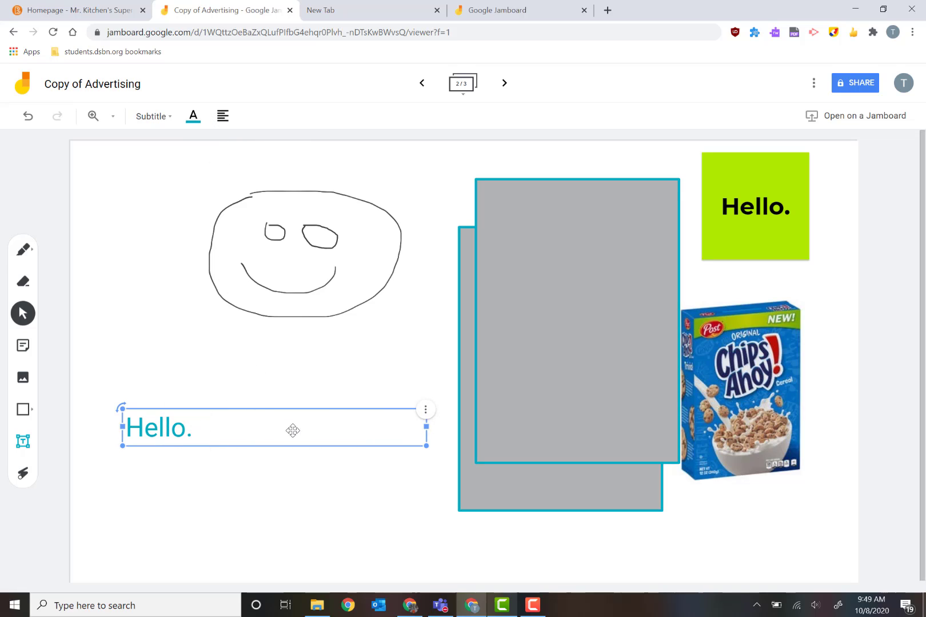
{"action": "left_click", "coordinate": [229, 122]}
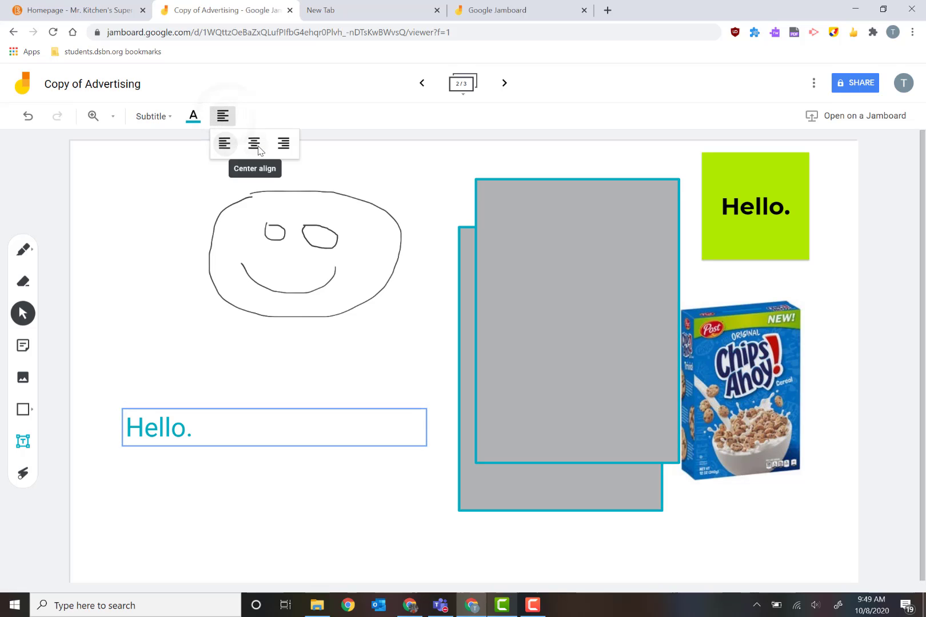
{"action": "left_click", "coordinate": [254, 144]}
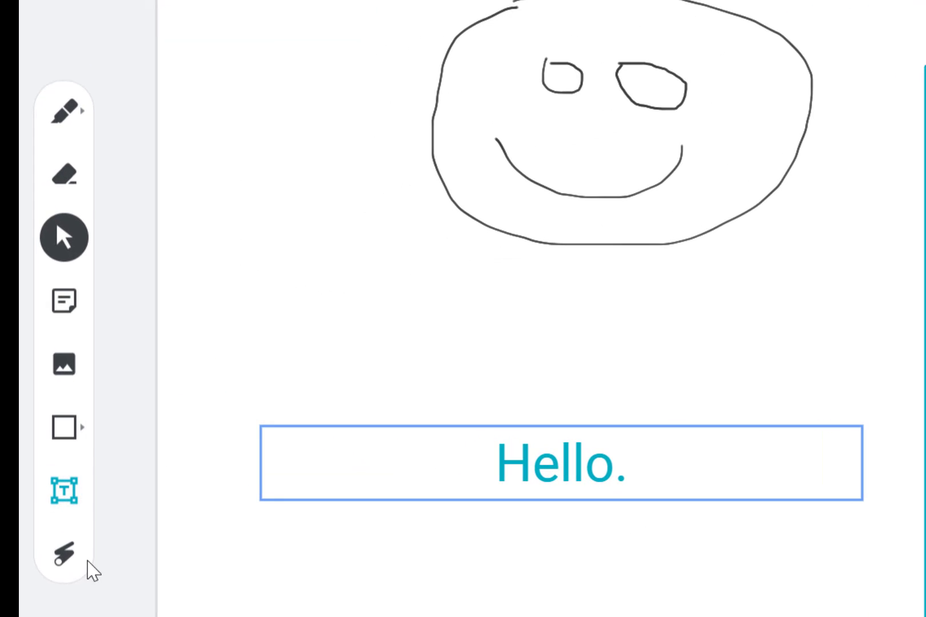
- Use the laser tool to trace temporary marks near the "Hello." text and beside the cereal box picture
{"action": "left_click", "coordinate": [67, 566]}
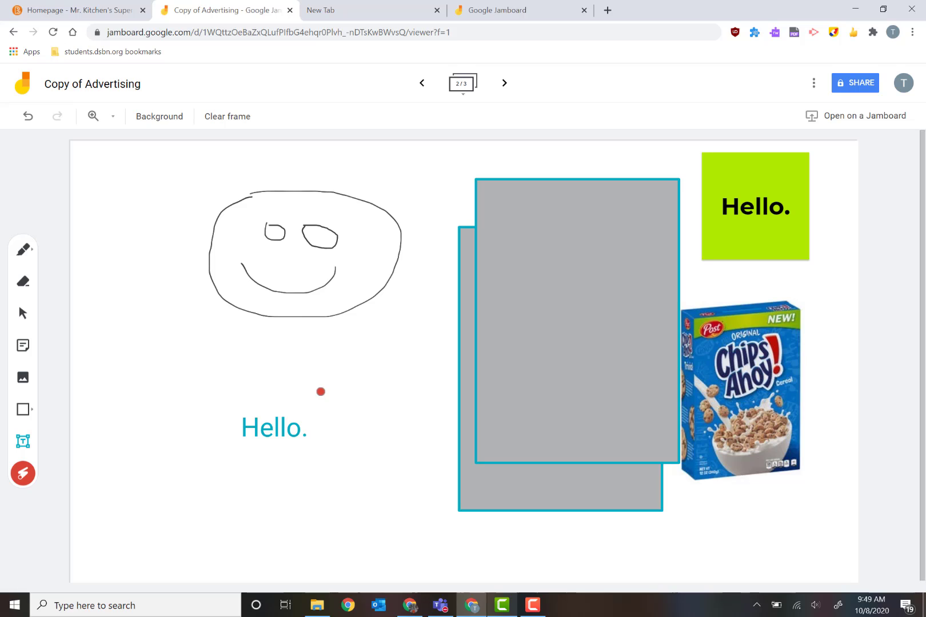
{"action": "mouse_move", "coordinate": [320, 391]}
{"action": "left_mouse_down"}
{"action": "mouse_move", "coordinate": [195, 444]}
{"action": "mouse_move", "coordinate": [385, 438]}
{"action": "mouse_move", "coordinate": [159, 438]}
{"action": "mouse_move", "coordinate": [442, 382]}
{"action": "mouse_move", "coordinate": [132, 415]}
{"action": "left_mouse_up"}
{"action": "mouse_move", "coordinate": [800, 377]}
{"action": "left_mouse_down"}
{"action": "mouse_move", "coordinate": [726, 329]}
{"action": "mouse_move", "coordinate": [850, 343]}
{"action": "left_mouse_up"}
- Open the board's sharing options, check the suggested people, and copy the board's link
{"action": "left_click", "coordinate": [869, 86]}
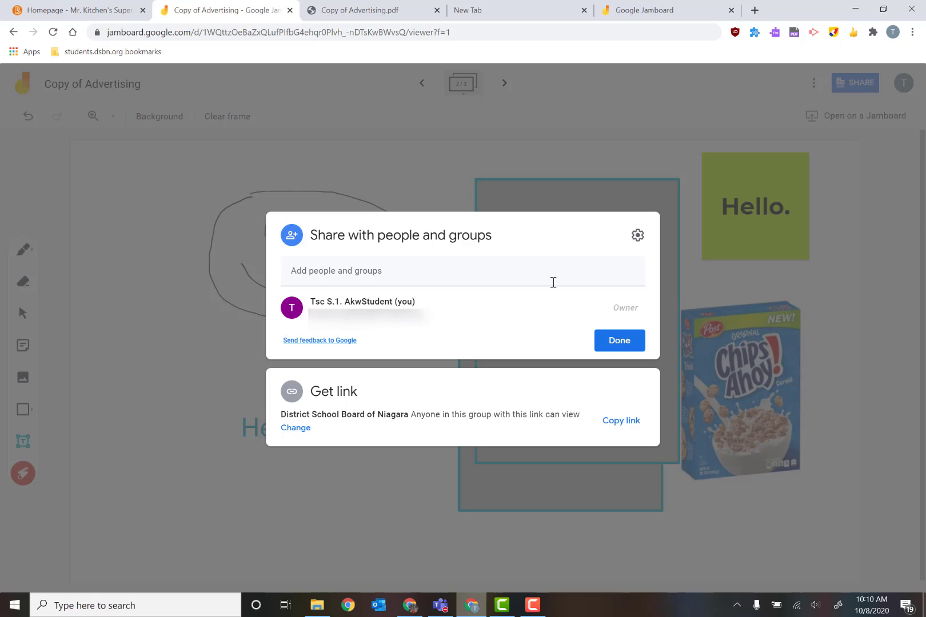
{"action": "left_click", "coordinate": [332, 275]}
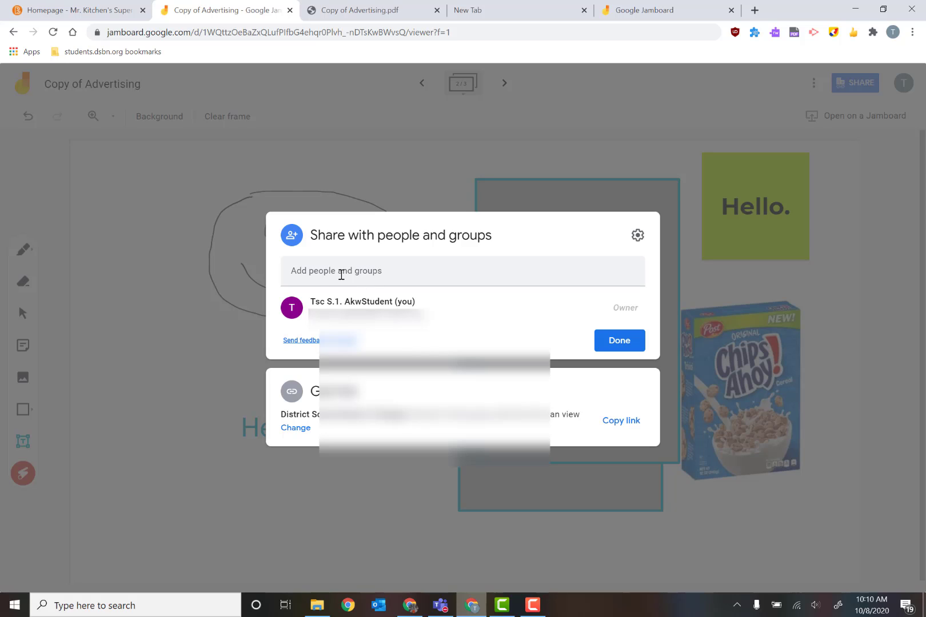
{"action": "left_click", "coordinate": [341, 275]}
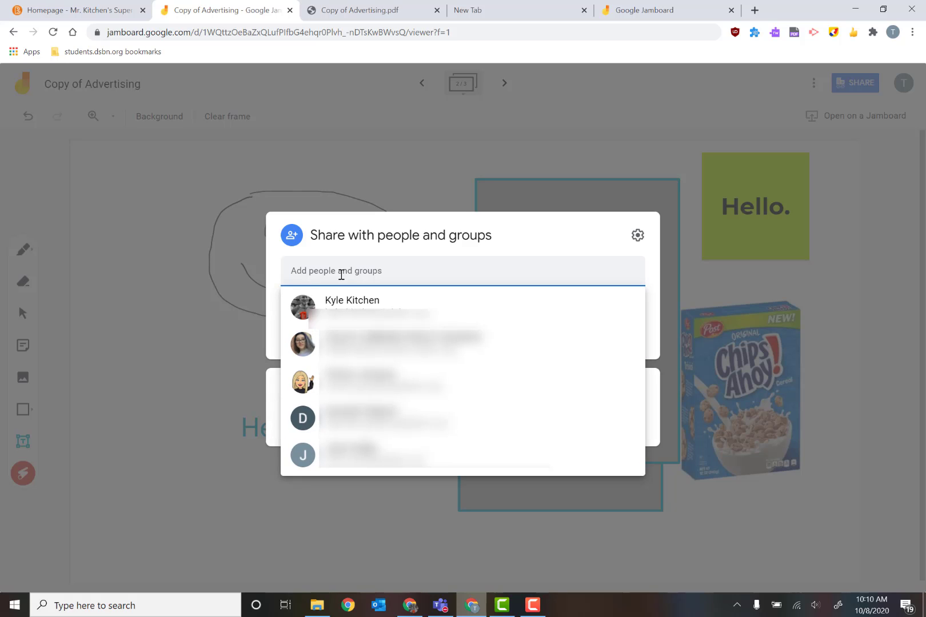
{"action": "left_click", "coordinate": [360, 253]}
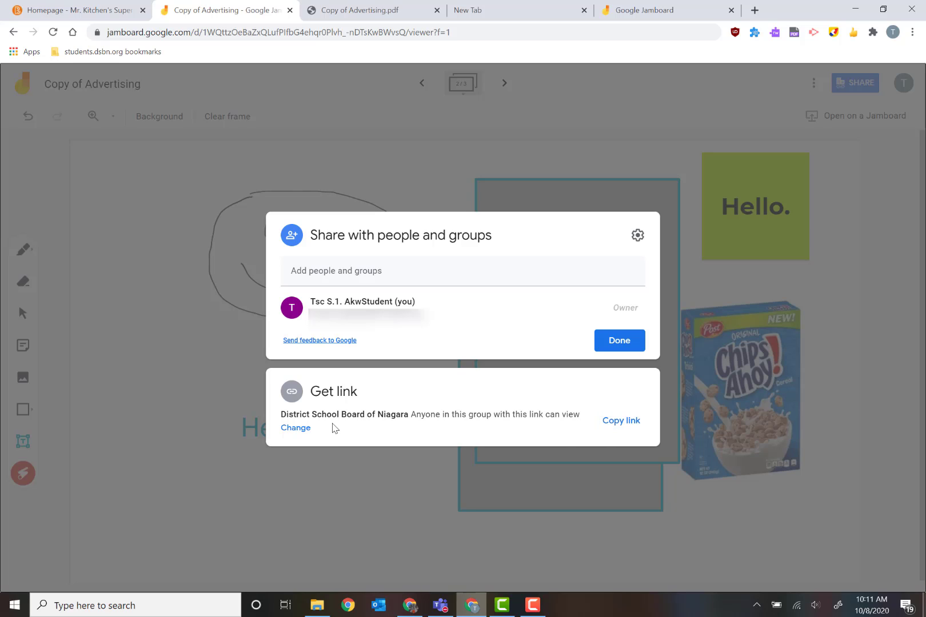
{"action": "left_click", "coordinate": [622, 423]}
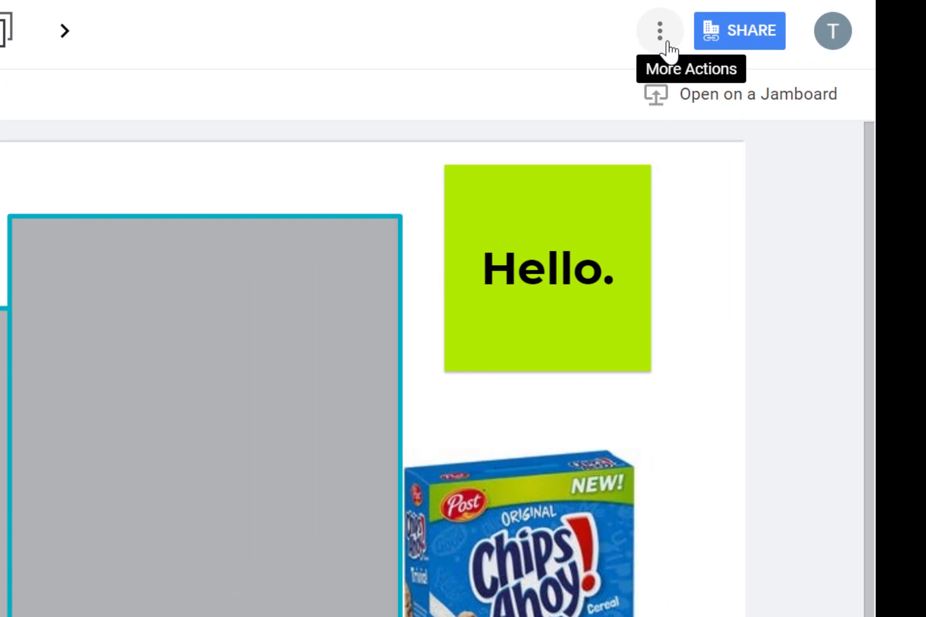
- Download the Jamboard as a PDF and open the downloaded Copy of Advertising.pdf
{"action": "left_click", "coordinate": [665, 43]}
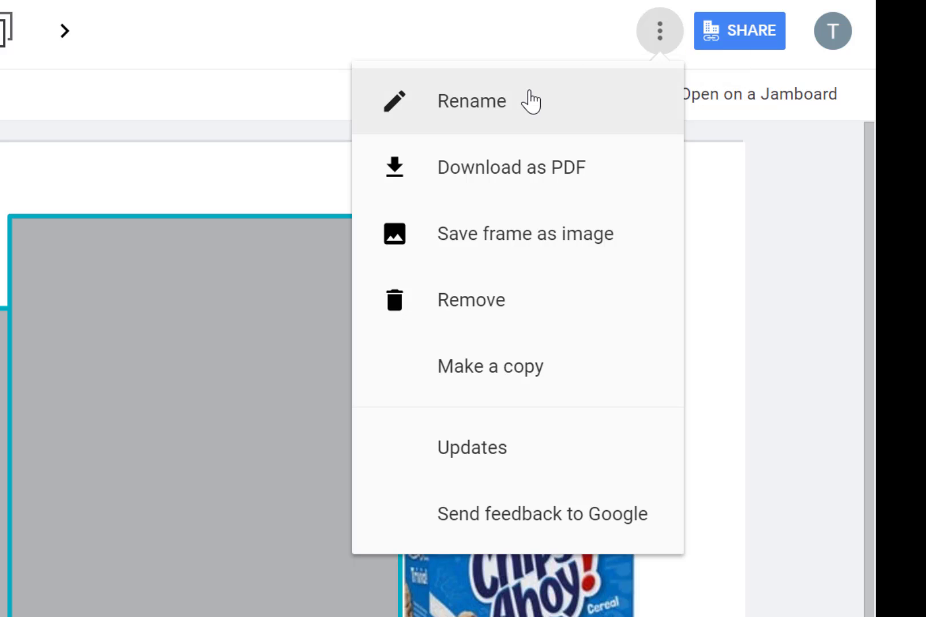
{"action": "left_click", "coordinate": [552, 180]}
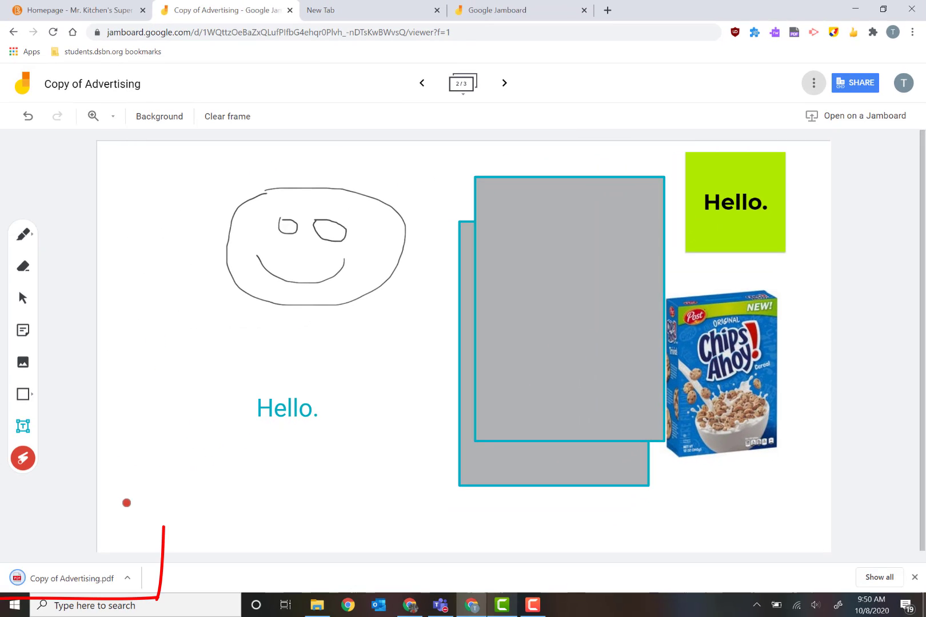
{"action": "left_click", "coordinate": [101, 579]}
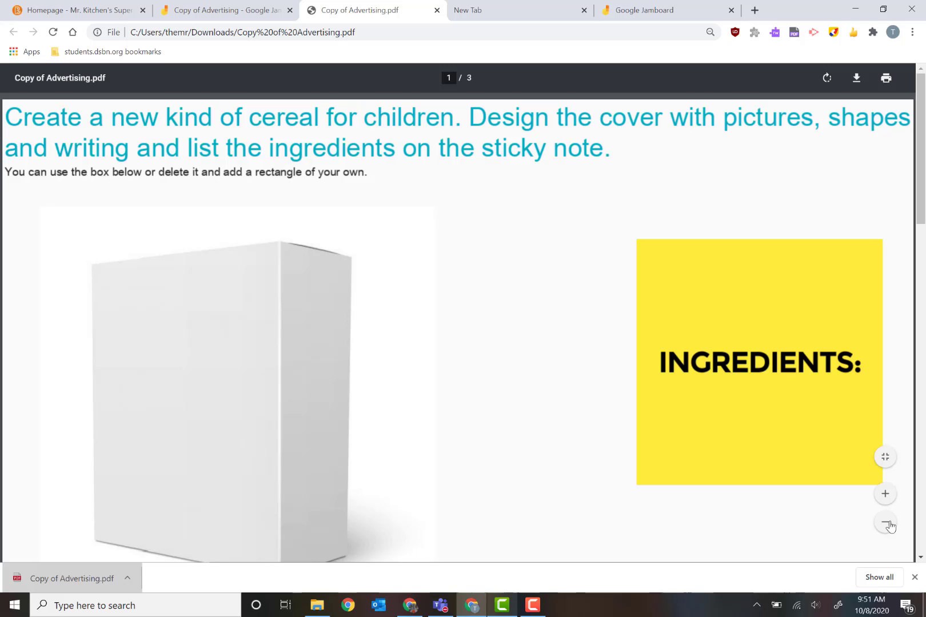
- Look through all three pages of the PDF and return to the Copy of Advertising Jamboard
{"action": "scroll", "coordinate": [743, 406], "scroll_direction": "down", "scroll_amount": 7}
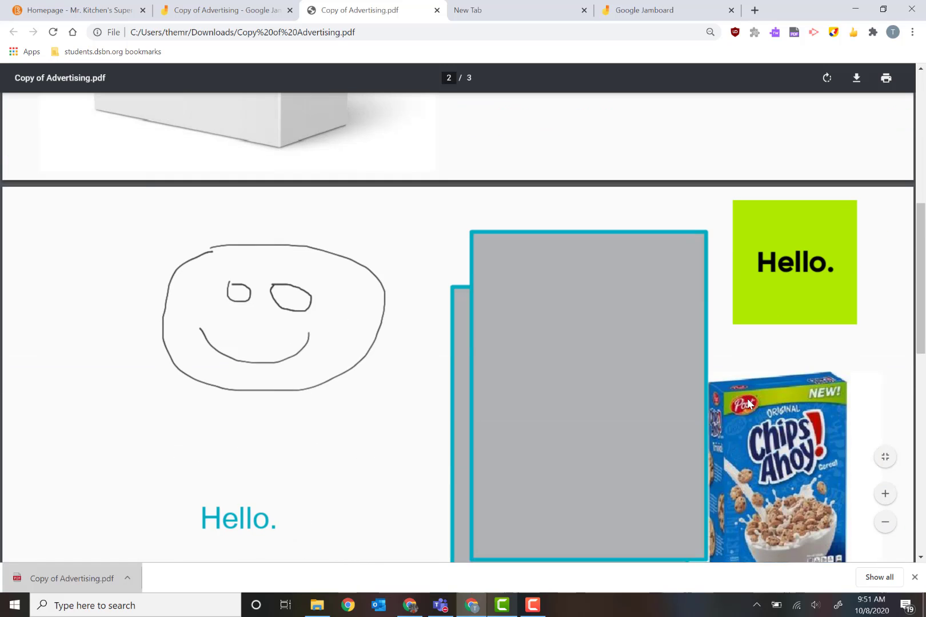
{"action": "scroll", "coordinate": [750, 402], "scroll_direction": "down", "scroll_amount": 1}
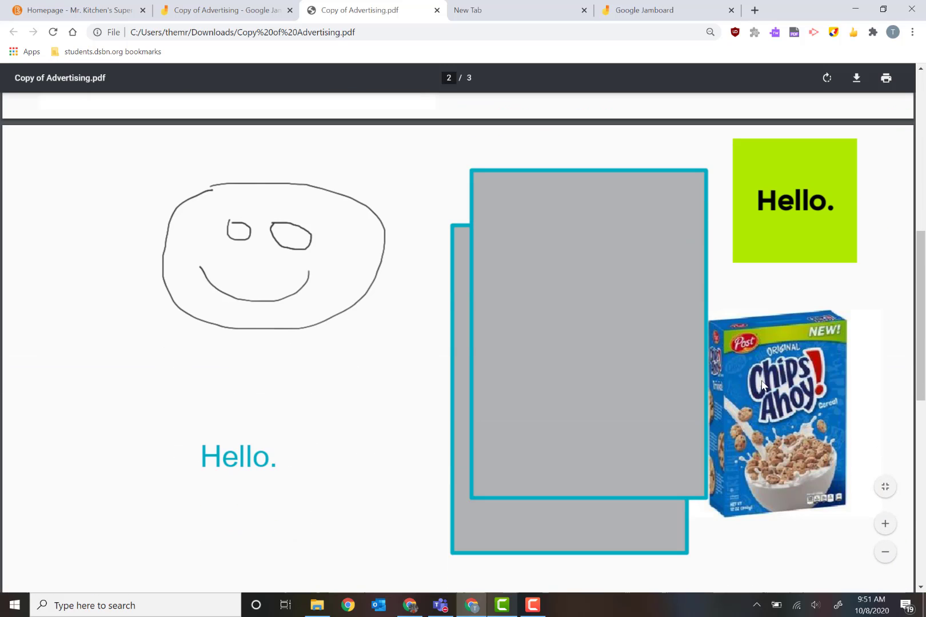
{"action": "scroll", "coordinate": [762, 385], "scroll_direction": "down", "scroll_amount": 8}
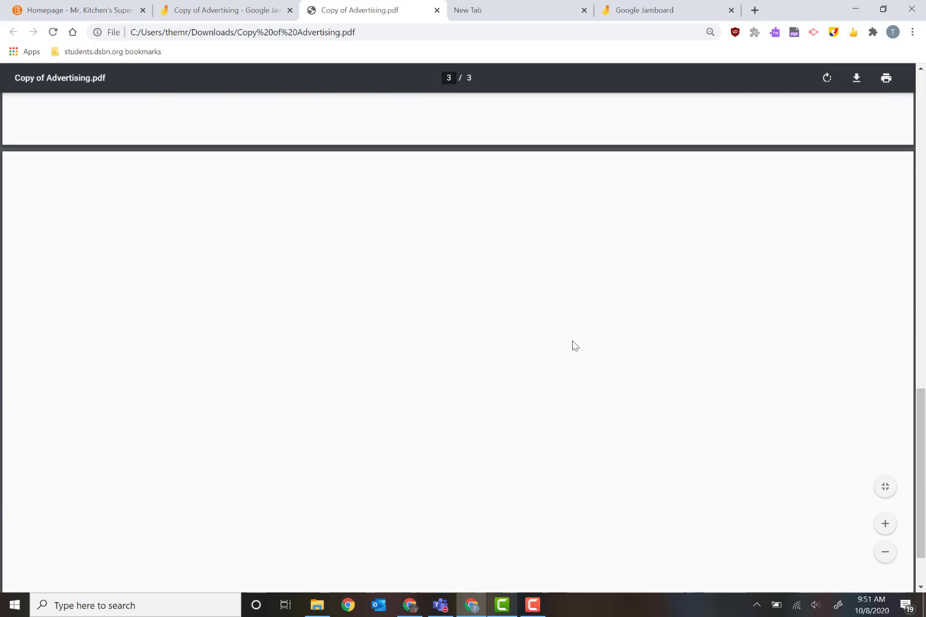
{"action": "scroll", "coordinate": [578, 346], "scroll_direction": "up", "scroll_amount": 15}
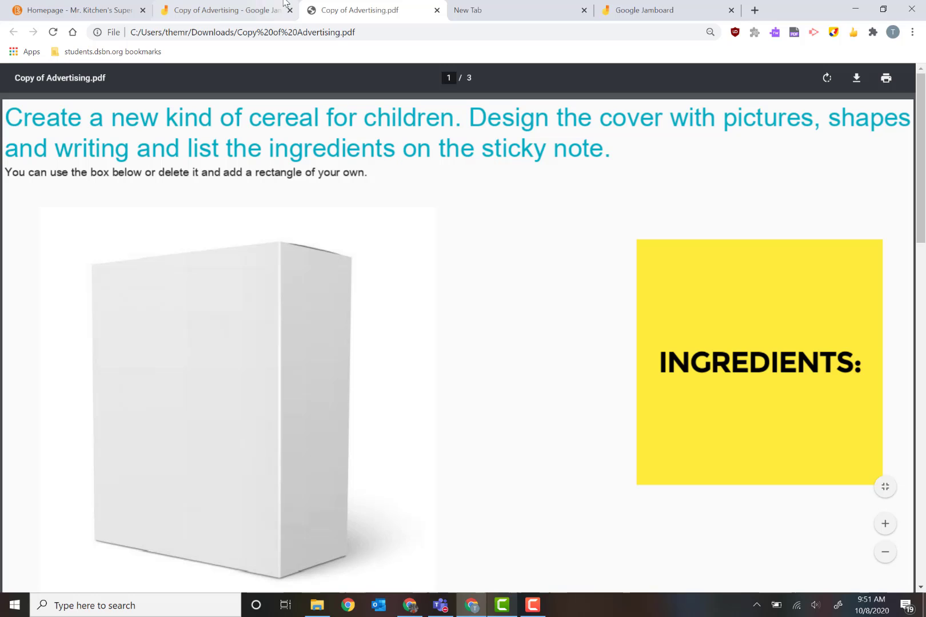
{"action": "left_click", "coordinate": [208, 12]}
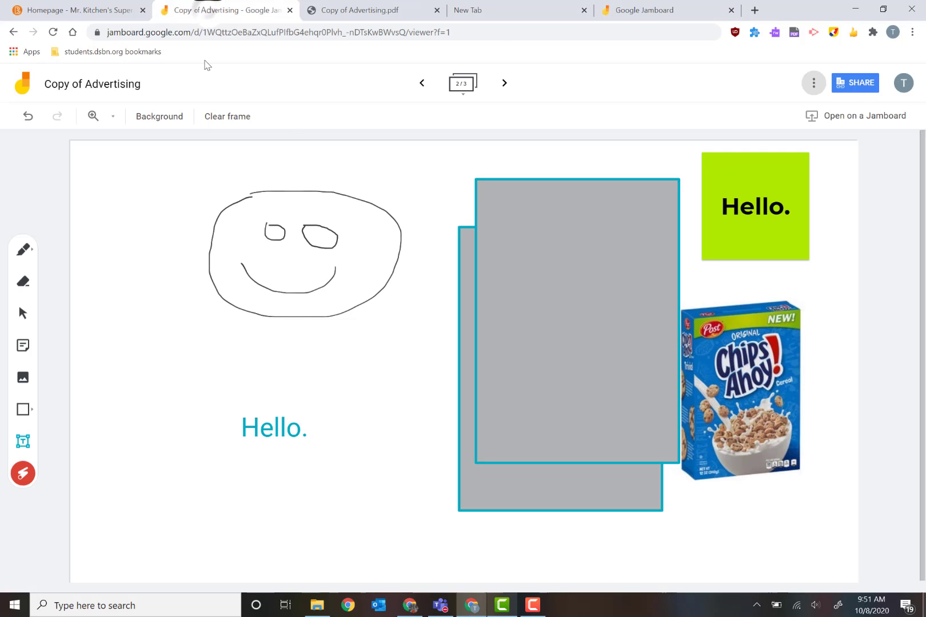
- Check the board's additional actions without choosing one and go back to the first frame with the cereal assignment
{"action": "left_click", "coordinate": [816, 82]}
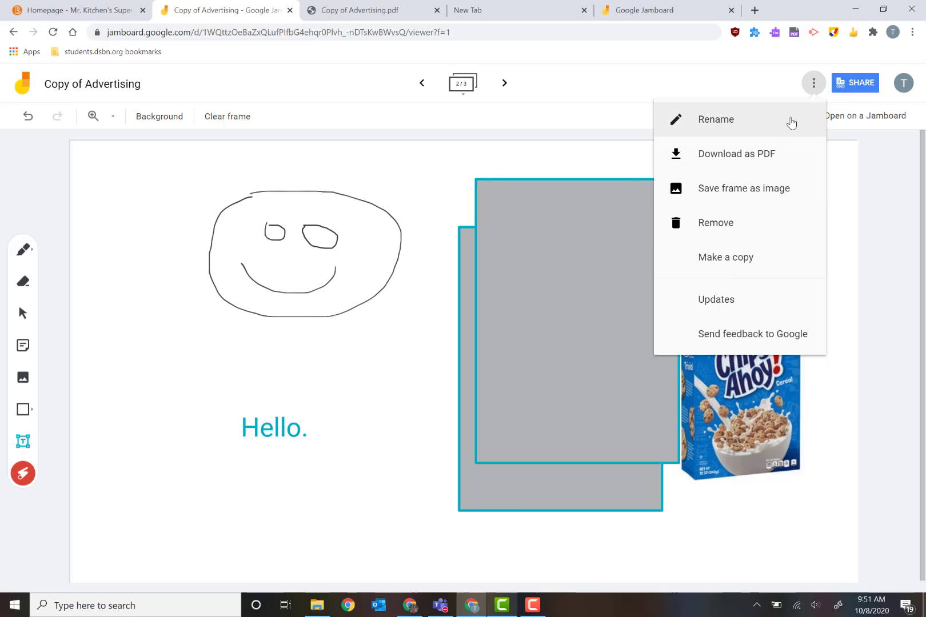
{"action": "left_click", "coordinate": [490, 162]}
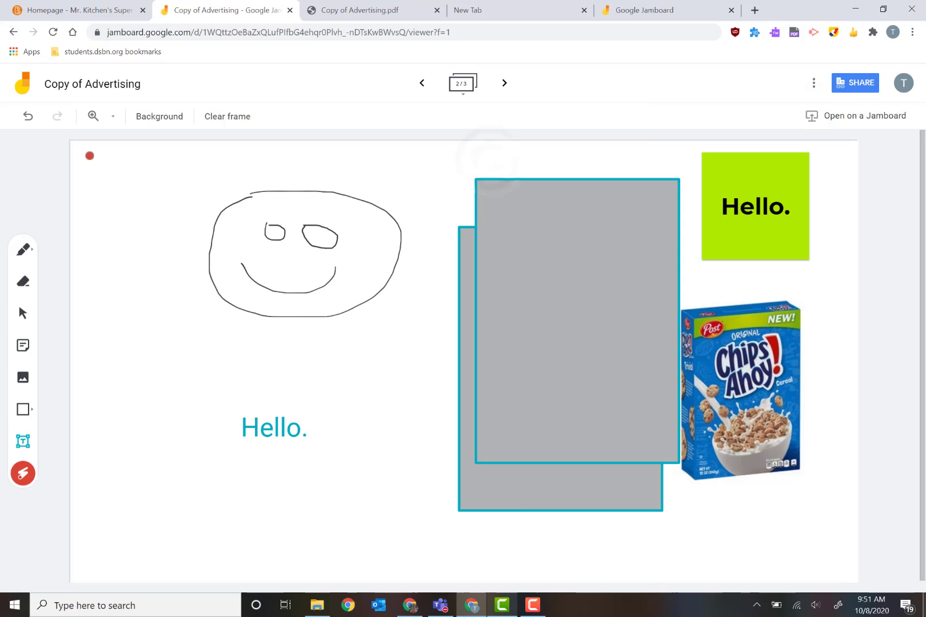
{"action": "left_click", "coordinate": [422, 84]}
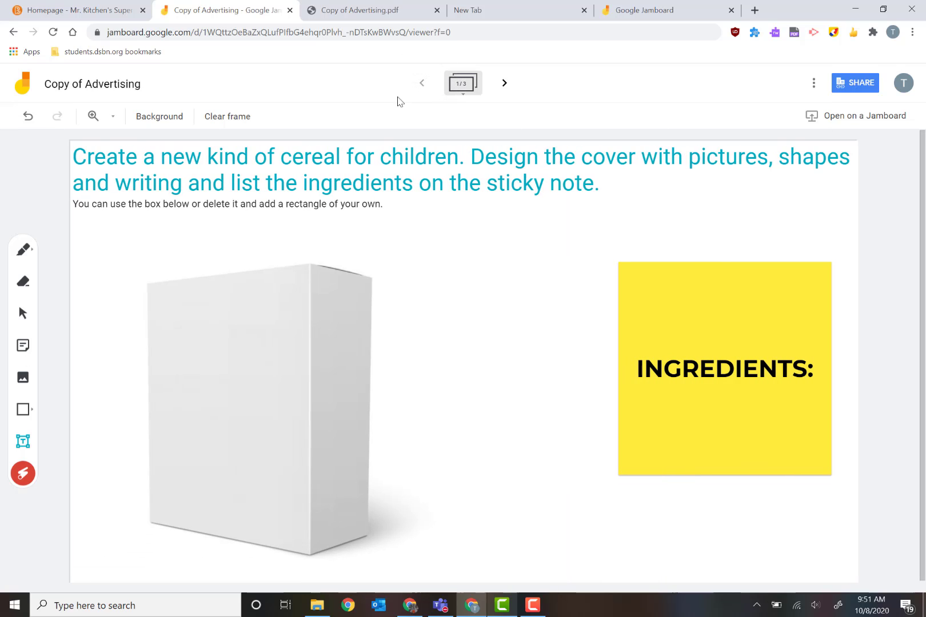